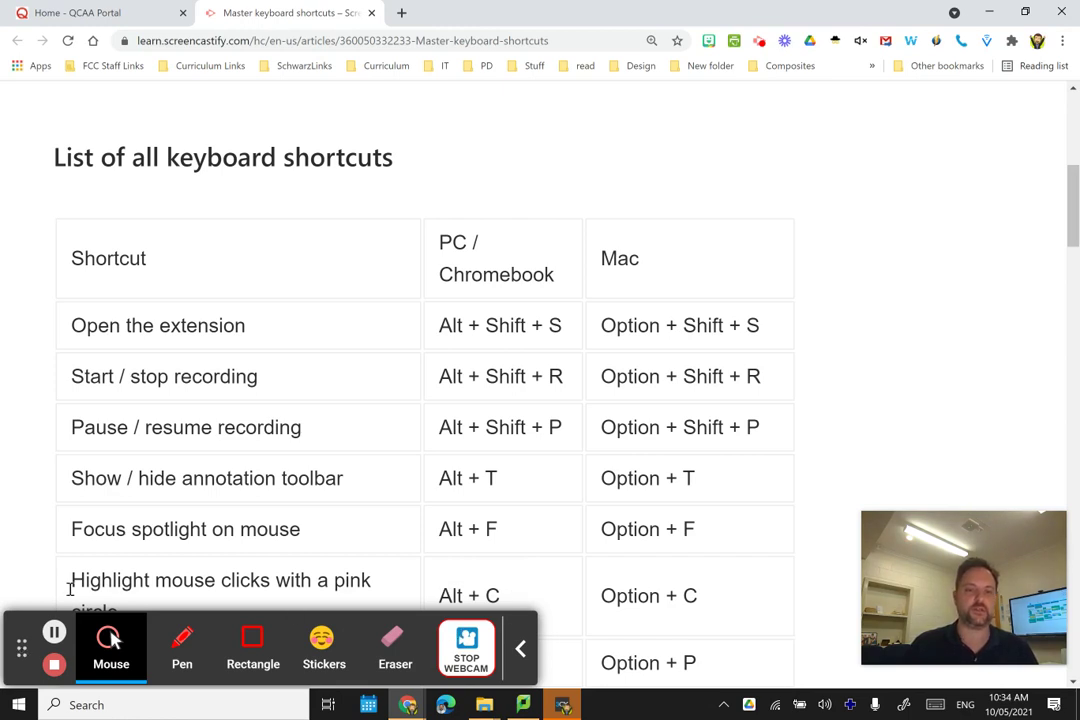
- Move the annotation toolbar above the table, collapse it to pause/stop, then restore the full tools
mouse_move(36, 650)
left_mouse_down()
mouse_move(52, 619)
mouse_move(545, 146)
mouse_move(542, 134)
mouse_move(506, 345)
mouse_move(521, 149)
left_mouse_up()
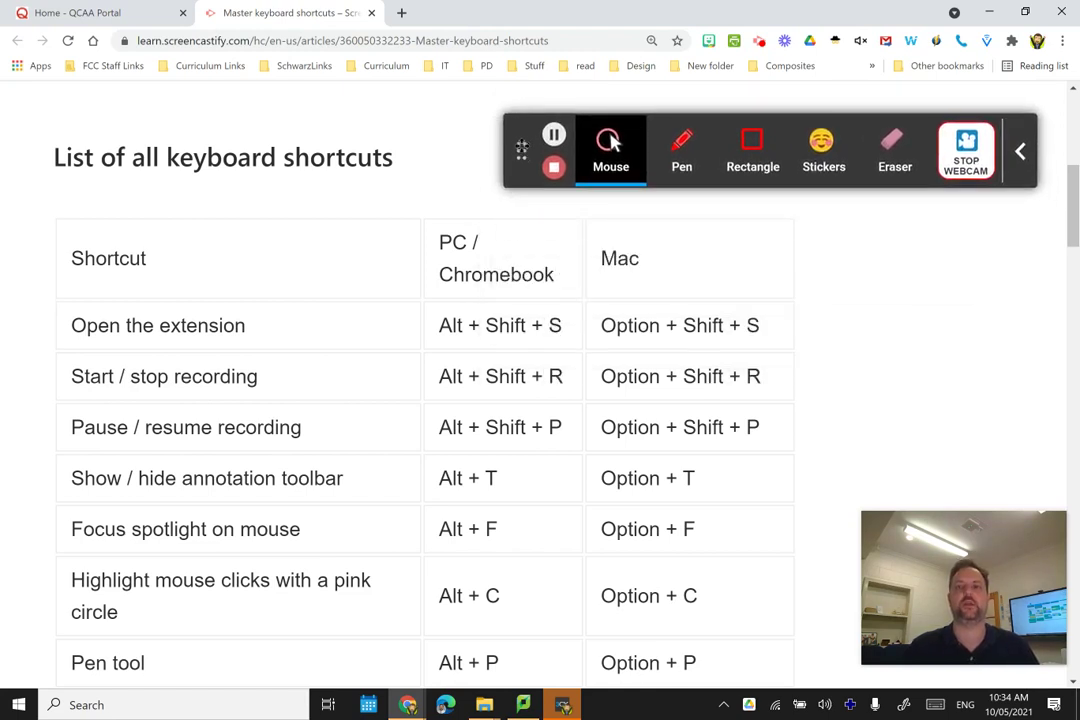
left_click(1020, 150)
left_click_drag(525, 157, 916, 143)
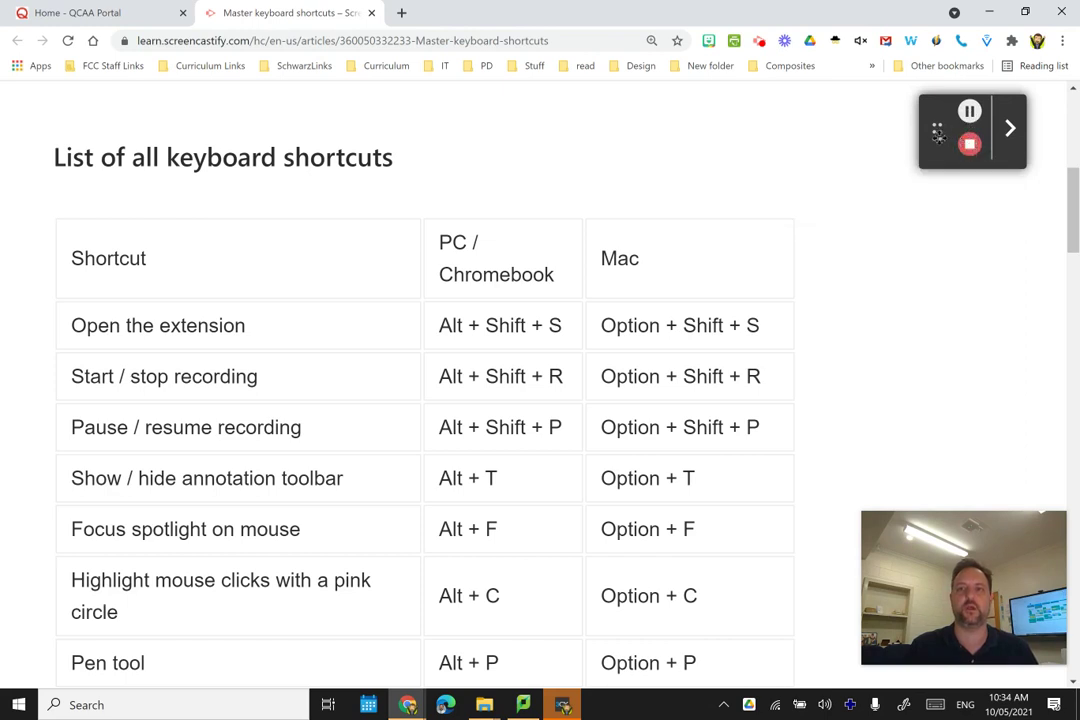
mouse_move(938, 135)
left_mouse_down()
mouse_move(632, 140)
mouse_move(574, 212)
mouse_move(140, 525)
mouse_move(53, 603)
mouse_move(17, 657)
left_mouse_up()
left_click(722, 136)
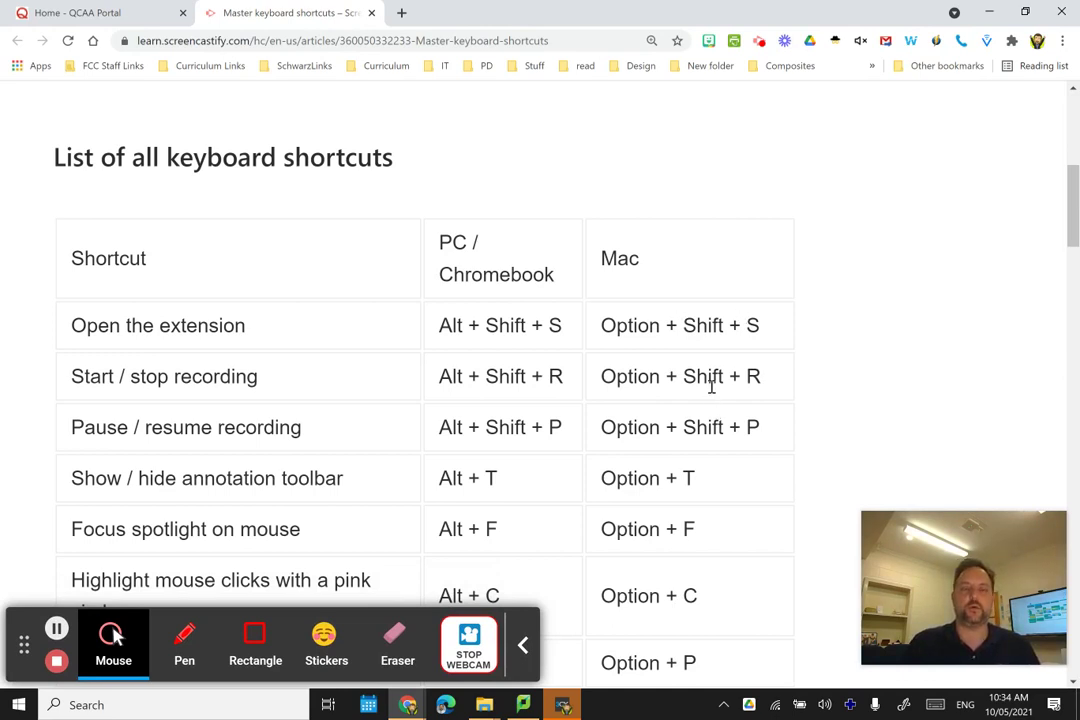
left_click_drag(166, 157, 397, 167)
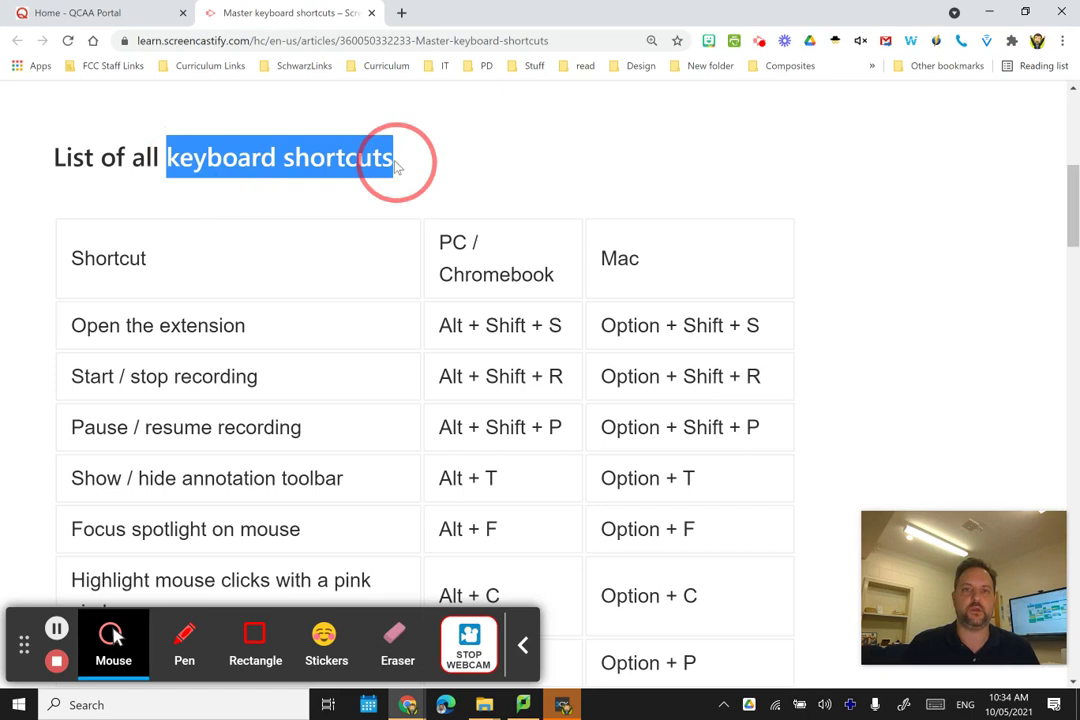
left_click(506, 187)
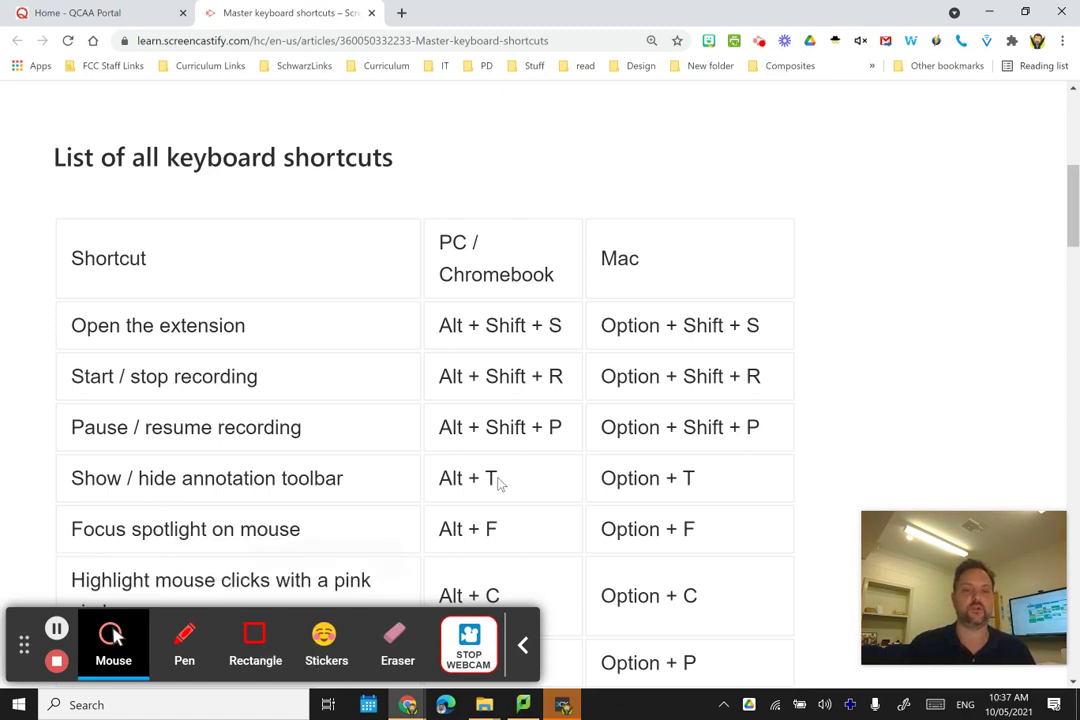
- Hide and reshow the toolbar with Alt+T, then turn on the Focus spotlight with Alt+F
key("alt+t")
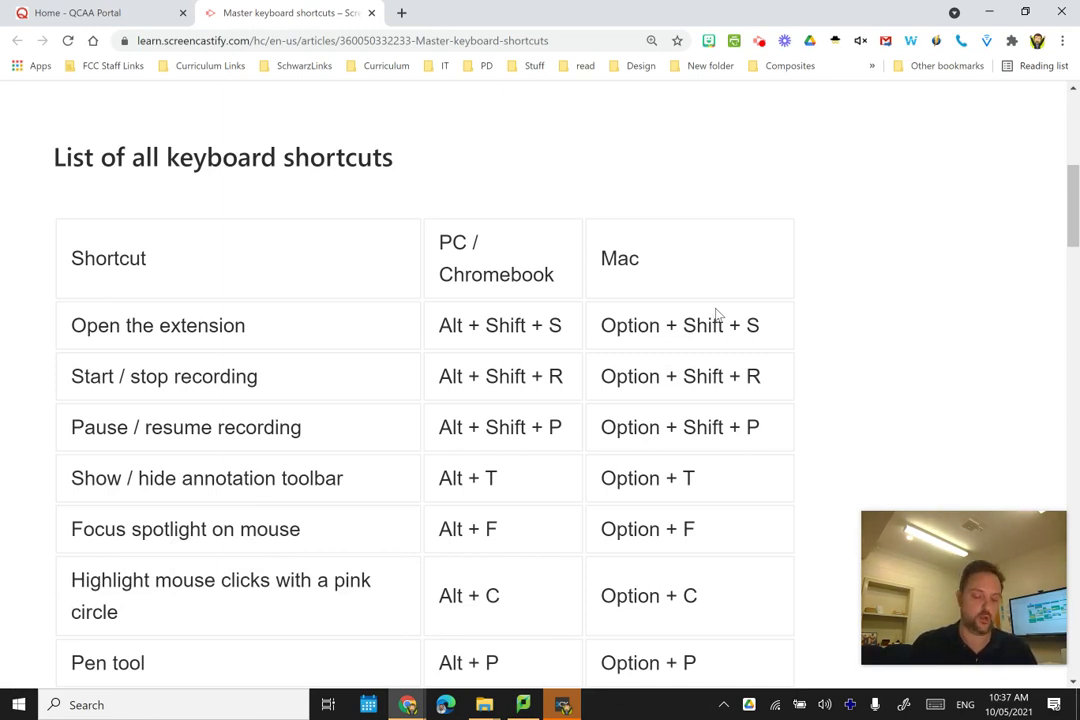
key("alt+t")
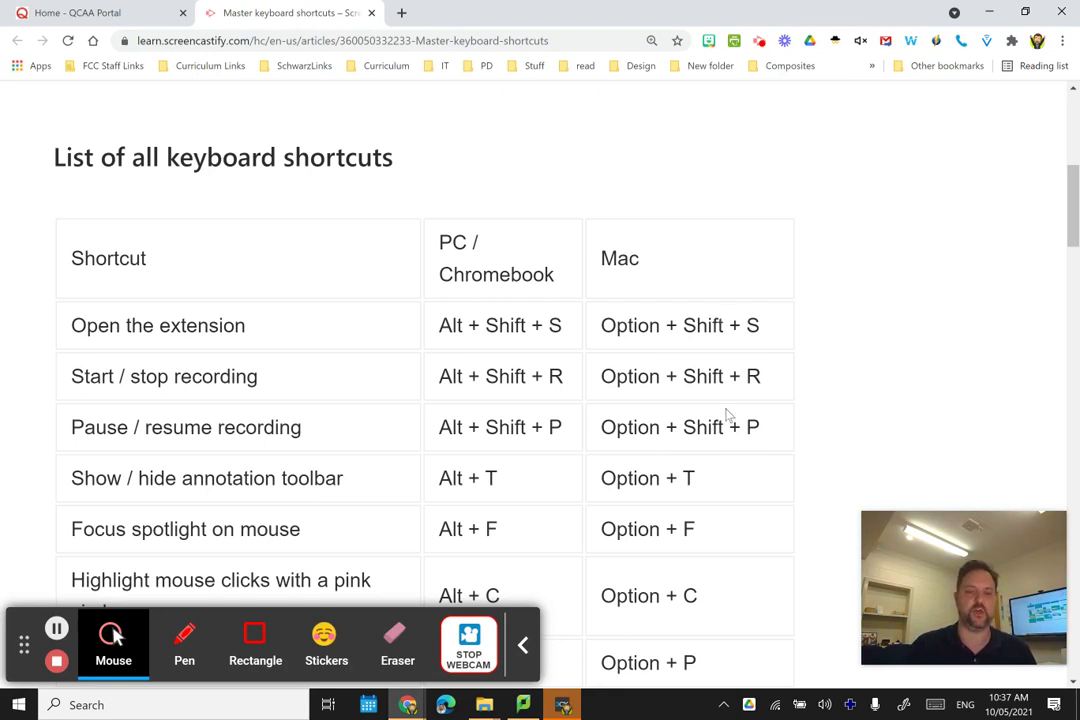
scroll(722, 418, "down", 3)
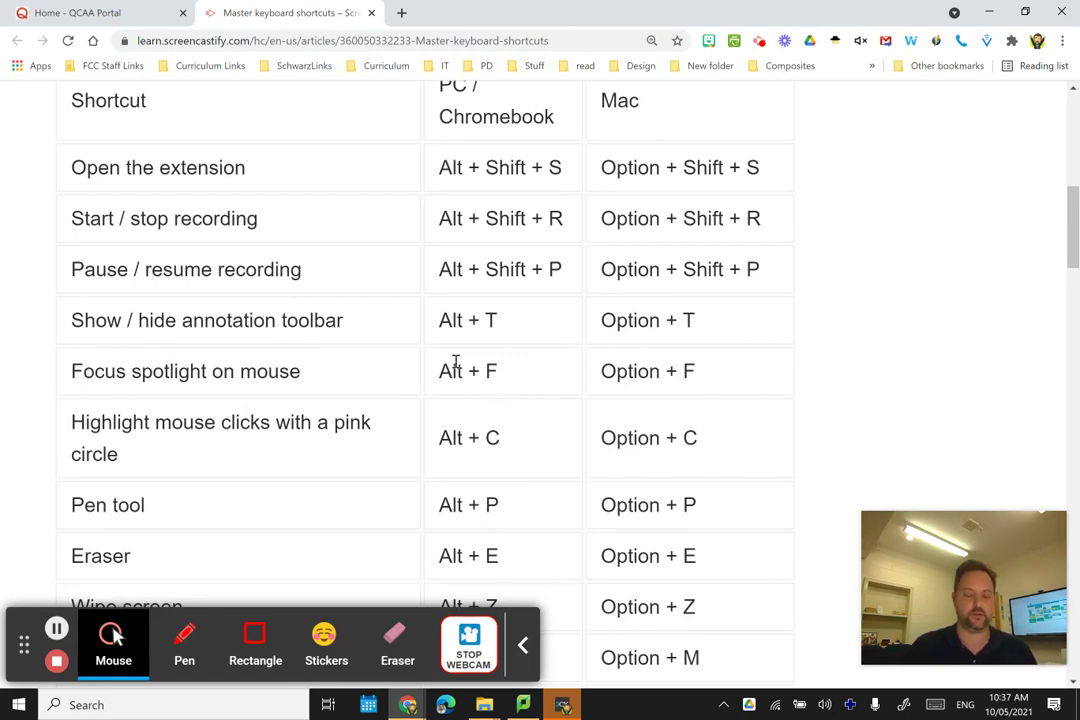
key("alt+f")
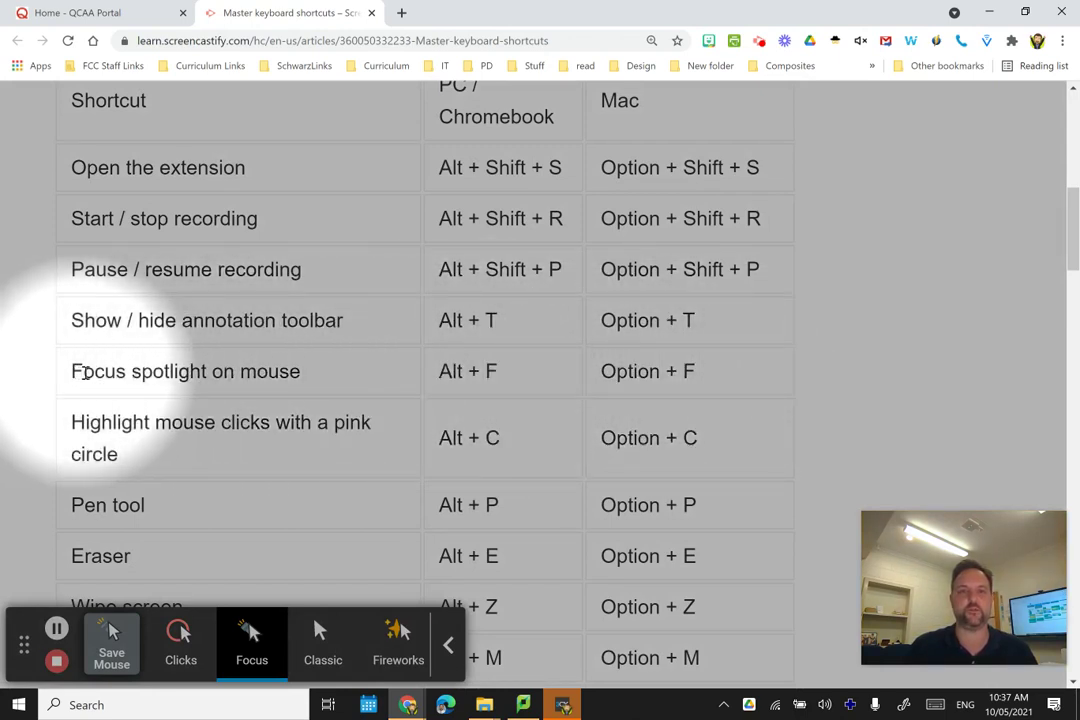
scroll(490, 424, "up", 1)
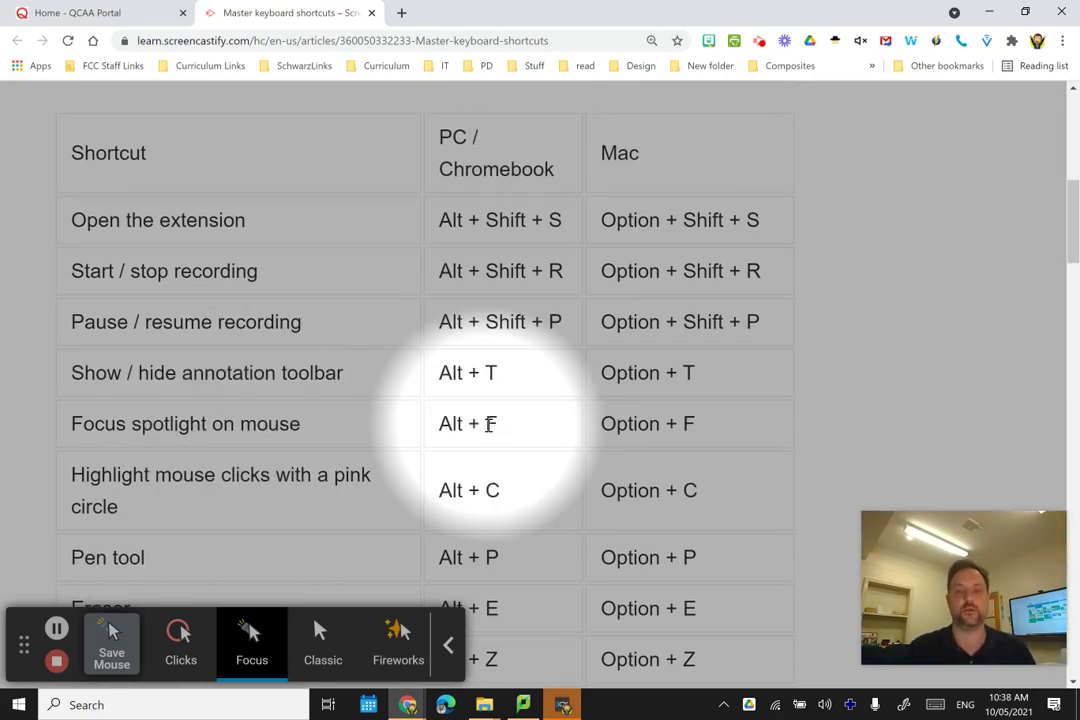
- Switch to the Clicks effect with Alt+C and show pink circles on the Alt + C and Option + C cells
scroll(490, 424, "down", 1)
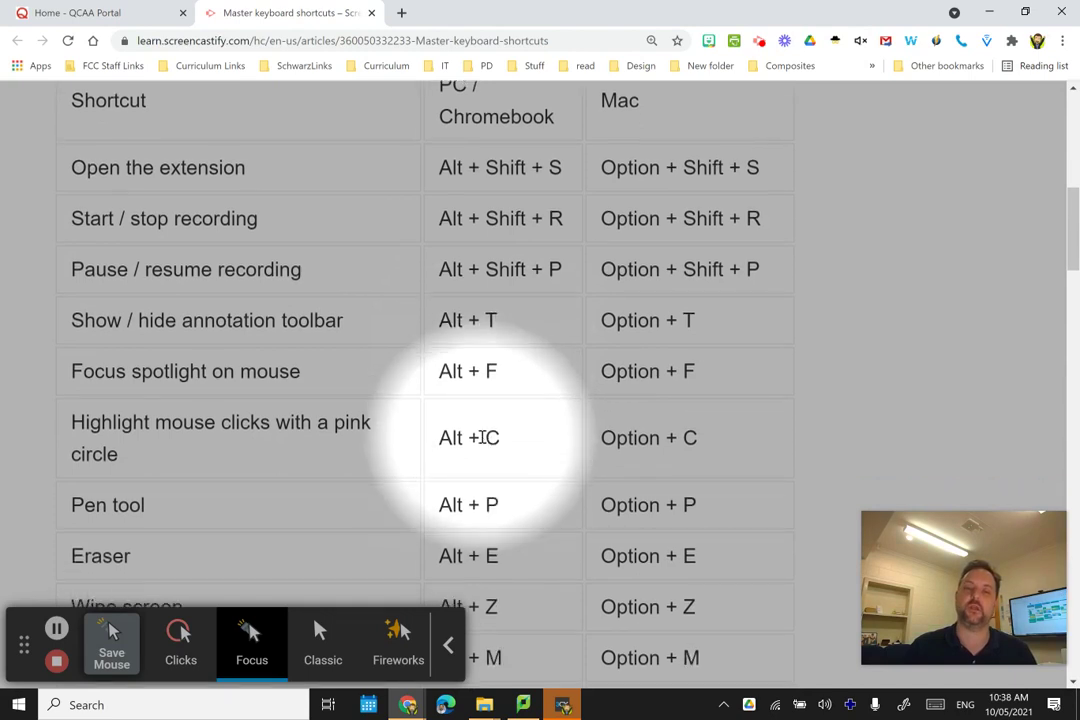
key("alt+c")
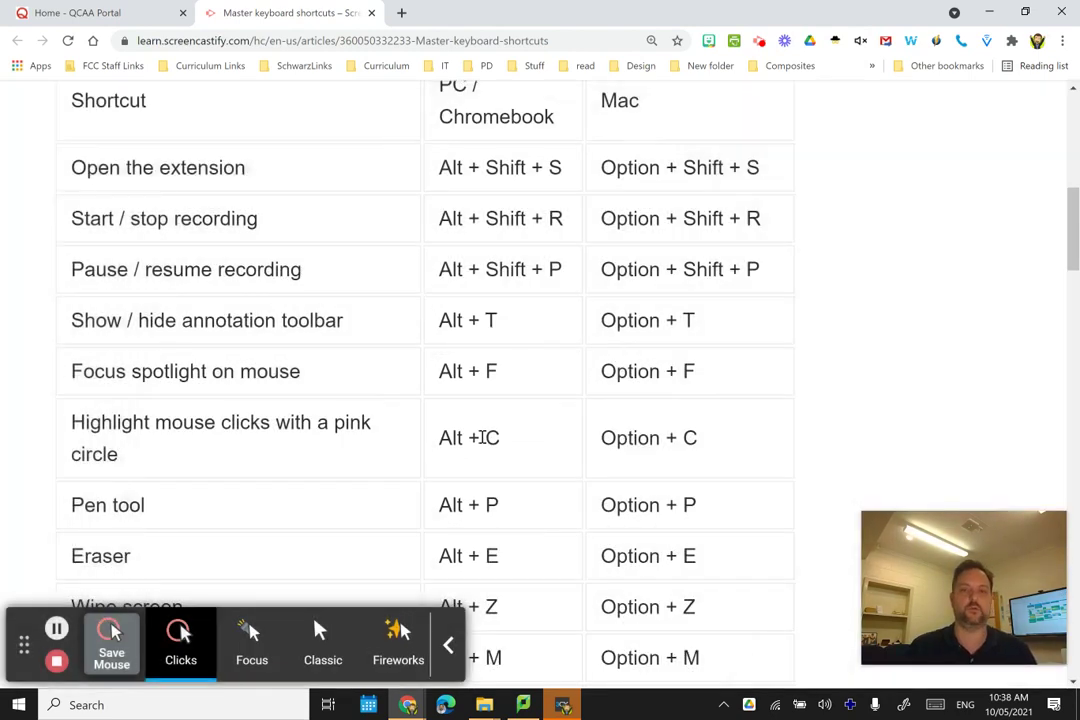
left_click(482, 437)
left_click(482, 437)
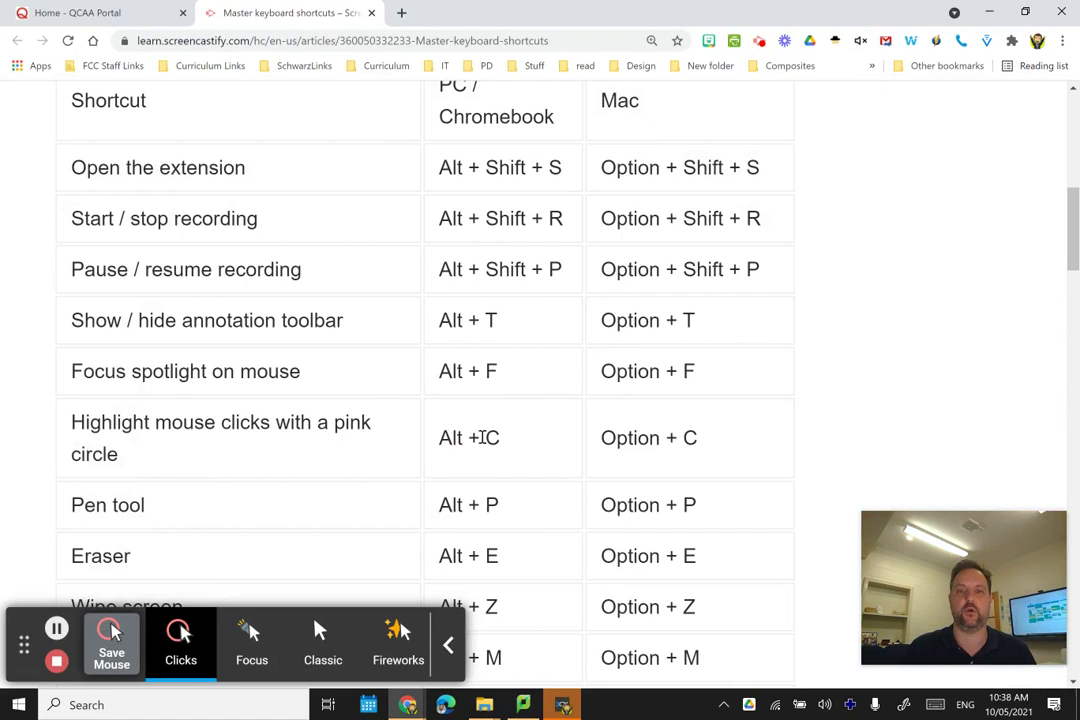
left_click(482, 437)
left_click(668, 428)
left_click(668, 428)
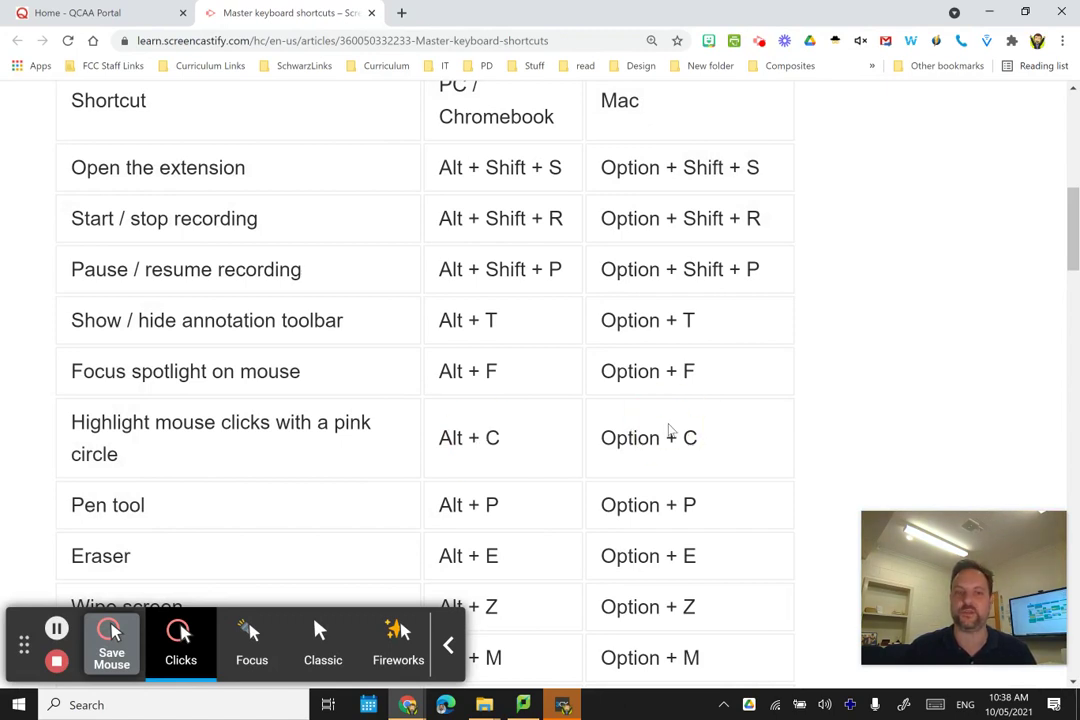
left_click_drag(74, 421, 345, 449)
left_click(441, 441)
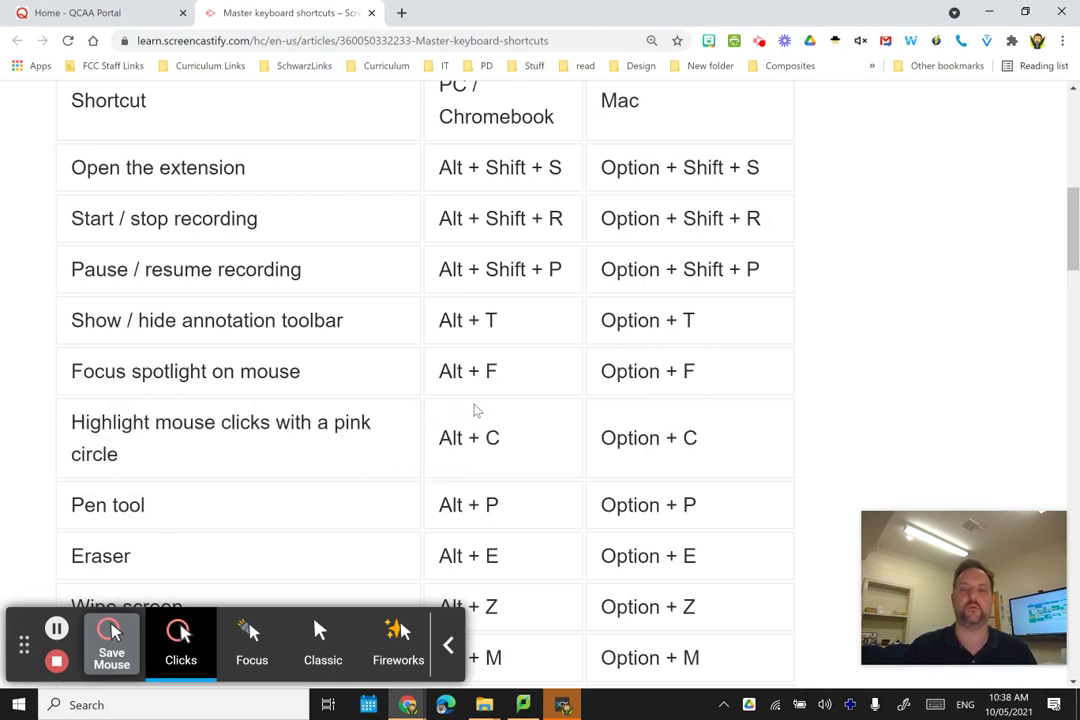
- Toggle the focus spotlight on and off, then demonstrate pink click circles on Alt + C again
key("alt+f")
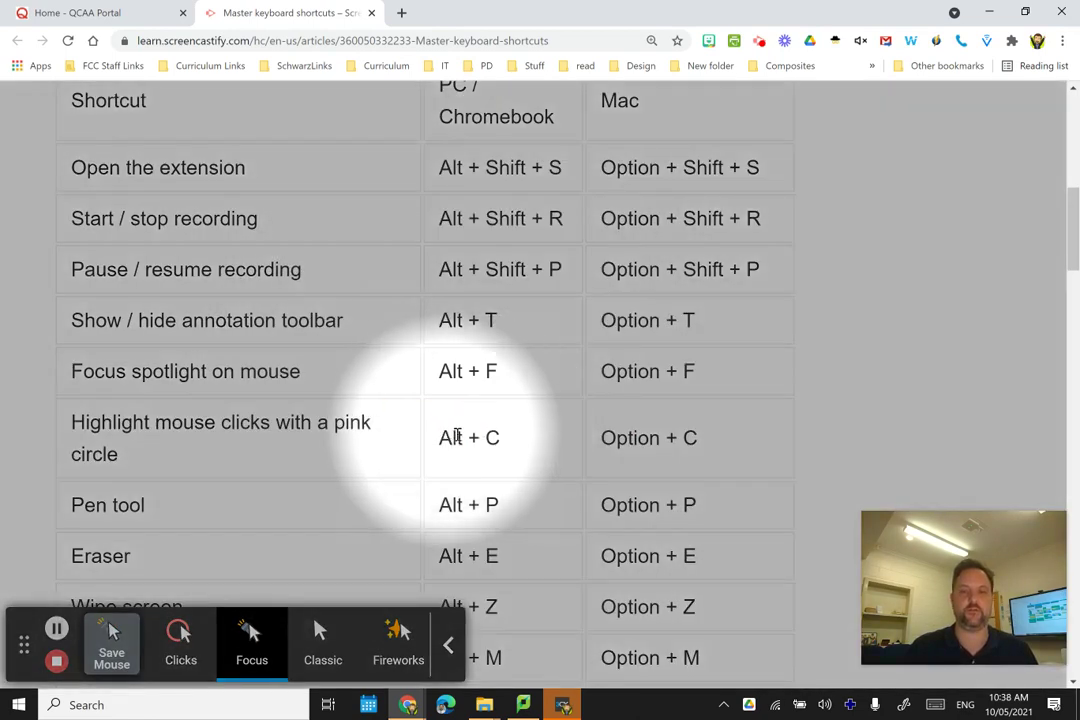
key("alt+f")
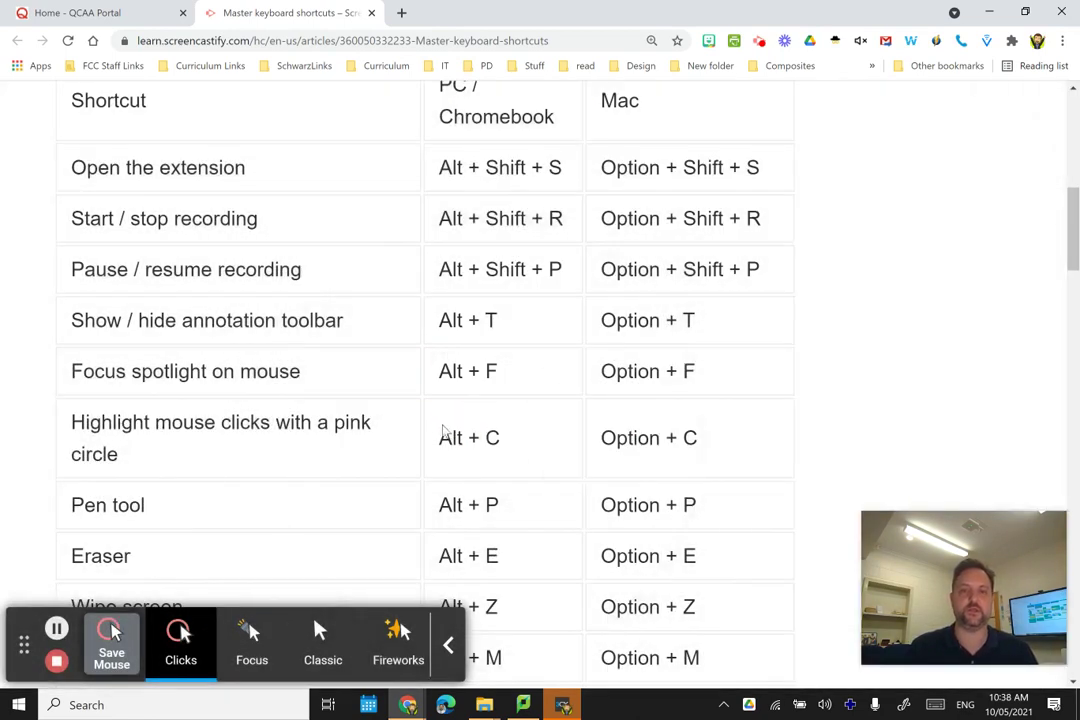
left_click(466, 441)
left_click(466, 441)
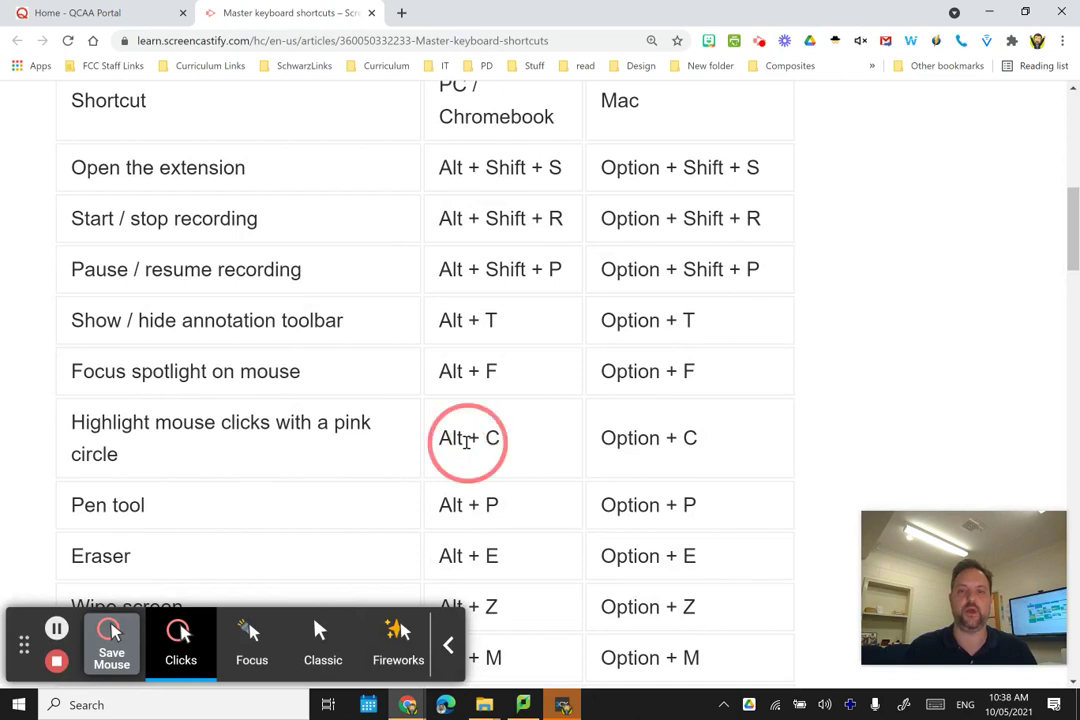
left_click(466, 441)
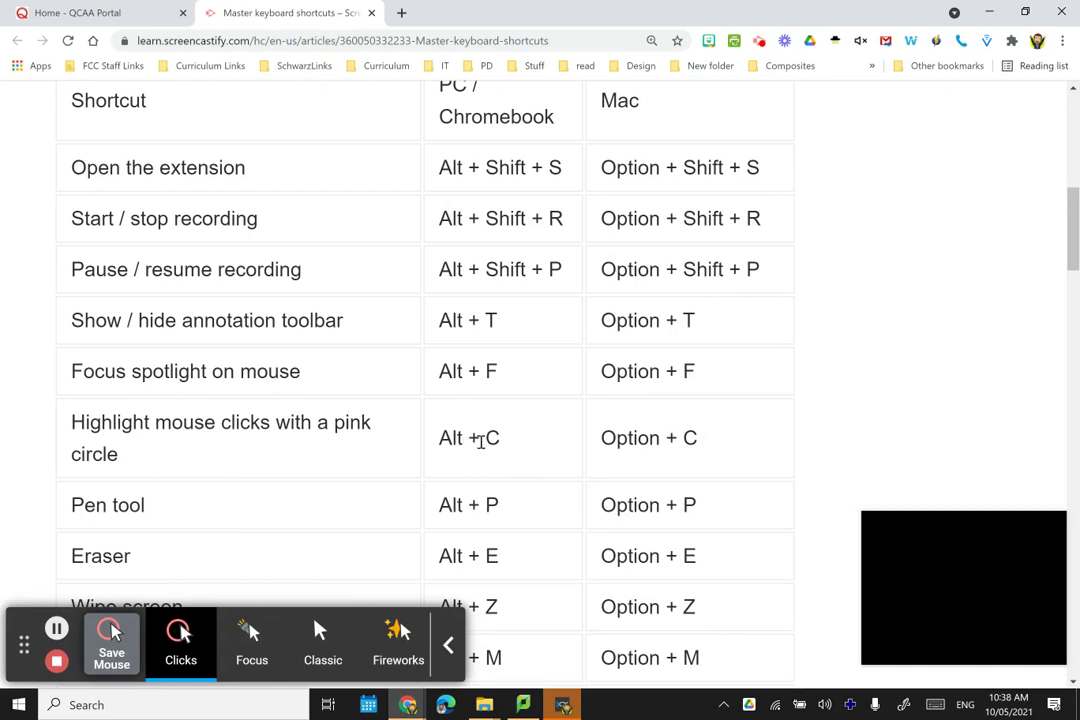
scroll(480, 442, "down", 3)
scroll(505, 440, "down", 1)
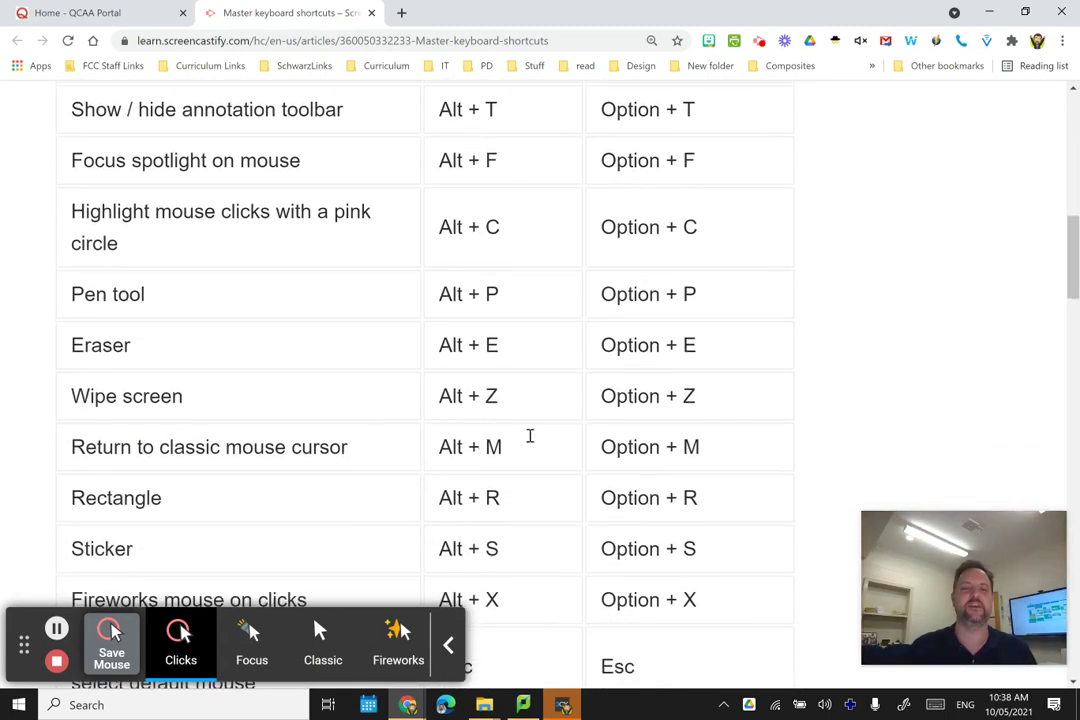
- Return to Classic mouse with Alt+M, select some shortcut text, then re-enable Clicks with Alt+C
key("alt+m")
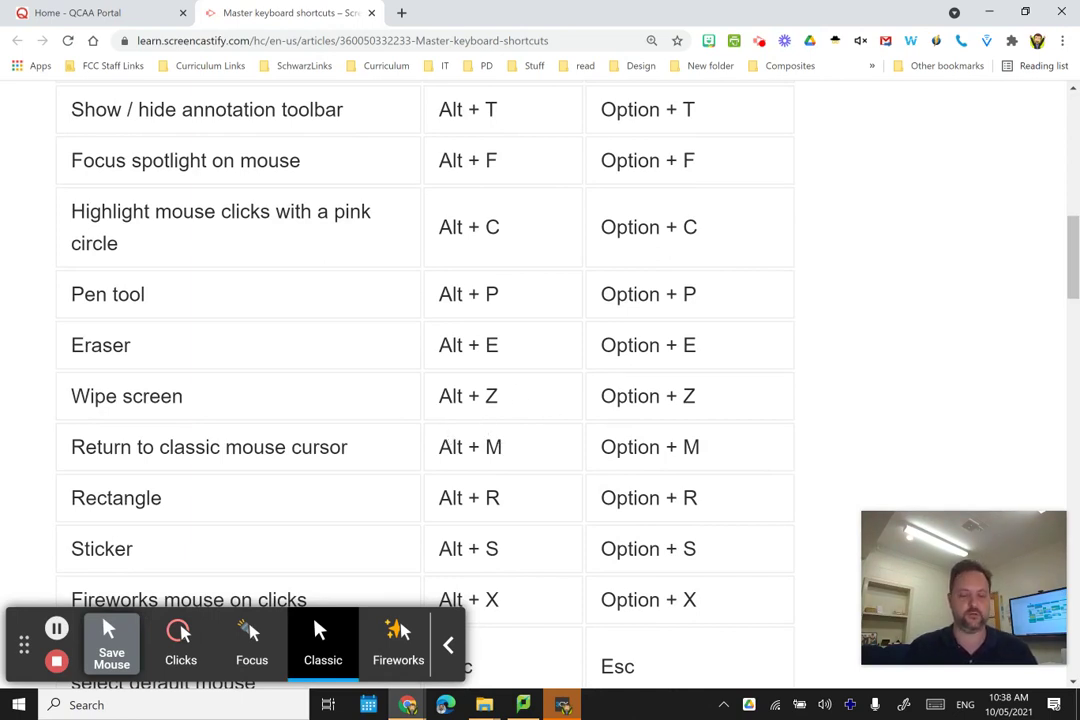
triple_click(510, 392)
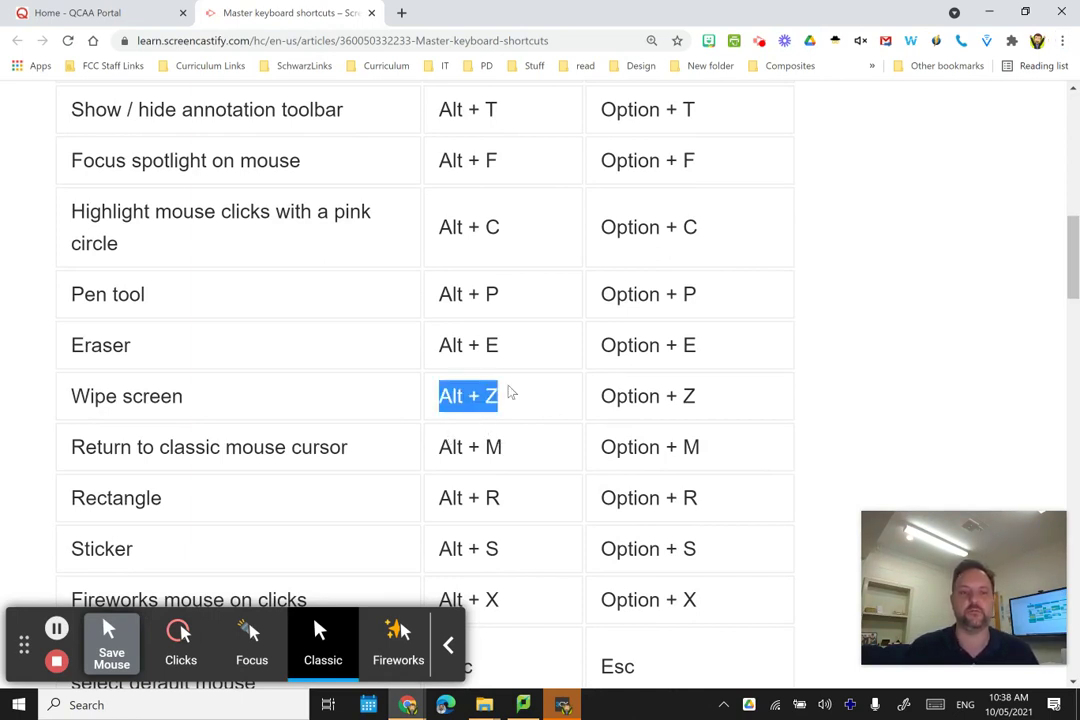
left_click_drag(465, 385, 429, 400)
double_click(478, 396)
left_click(443, 397)
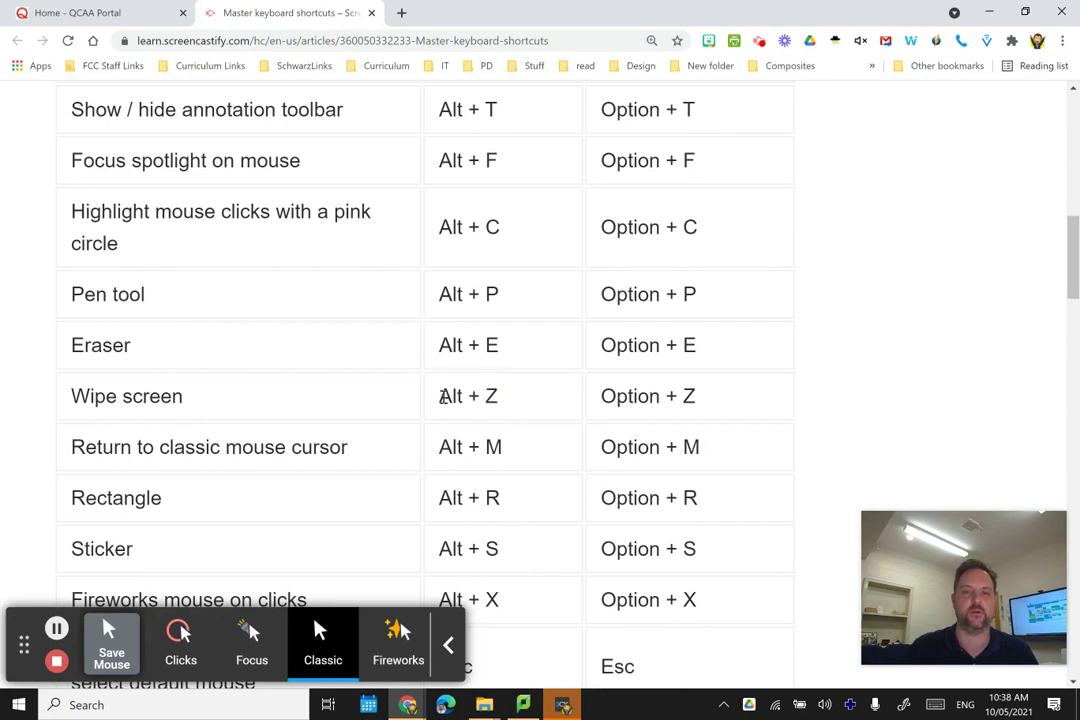
left_click_drag(518, 451, 436, 447)
left_click(436, 447)
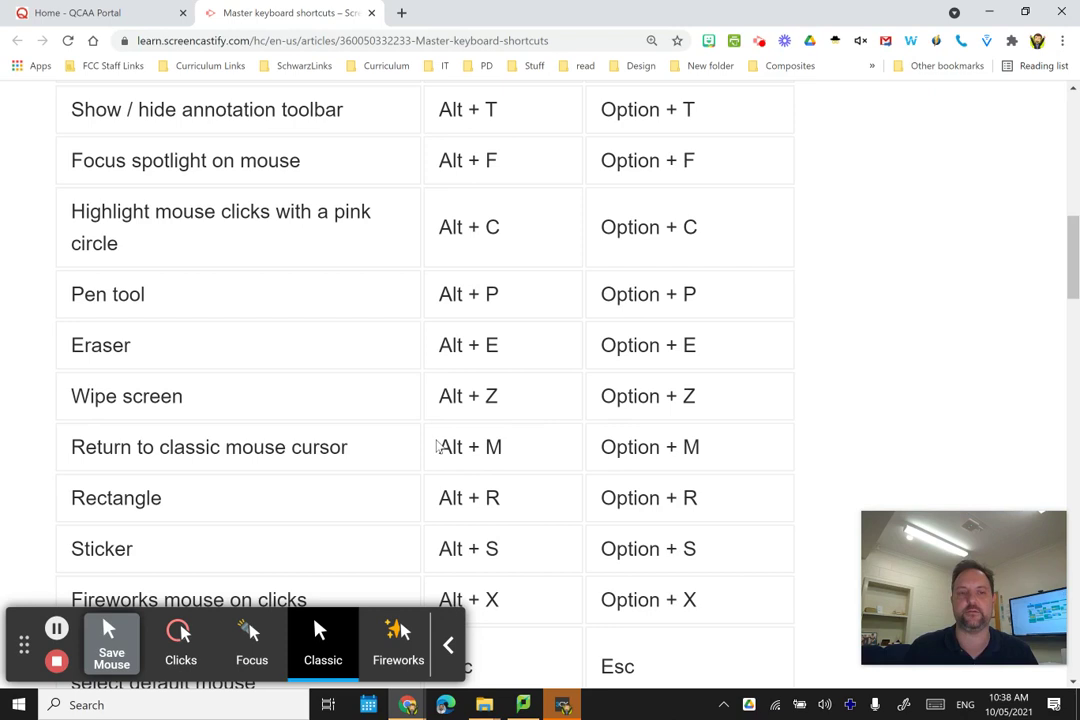
key("alt+c")
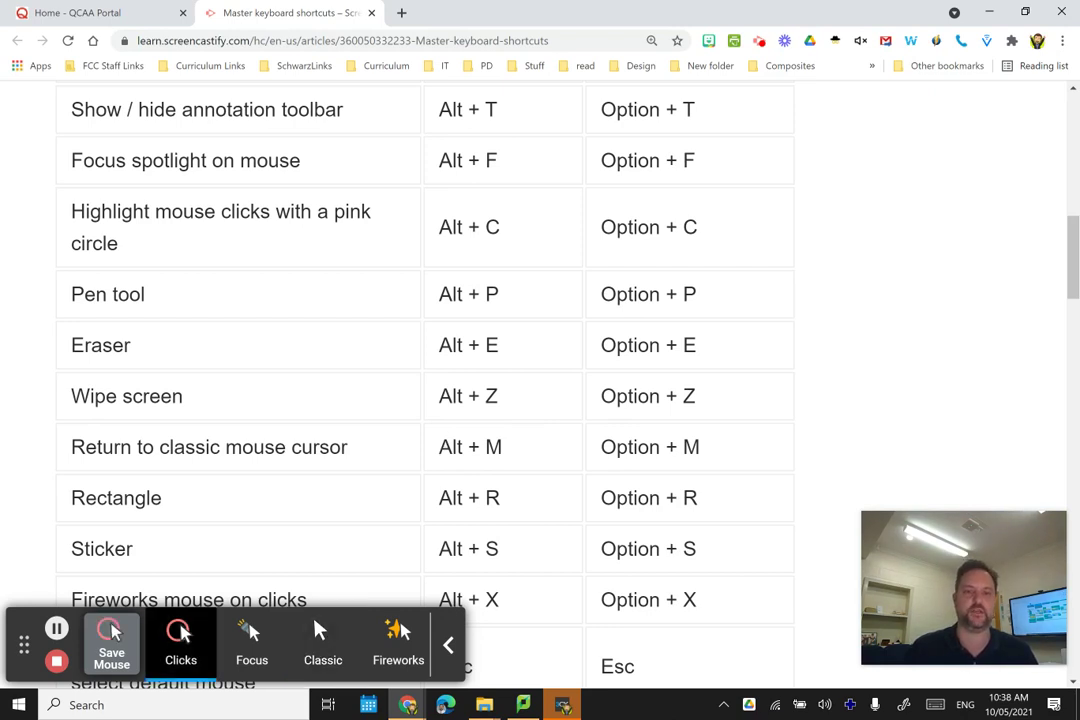
- Switch clicks to Fireworks with Alt+X and set off bursts across the shortcuts table
scroll(425, 380, "down", 3)
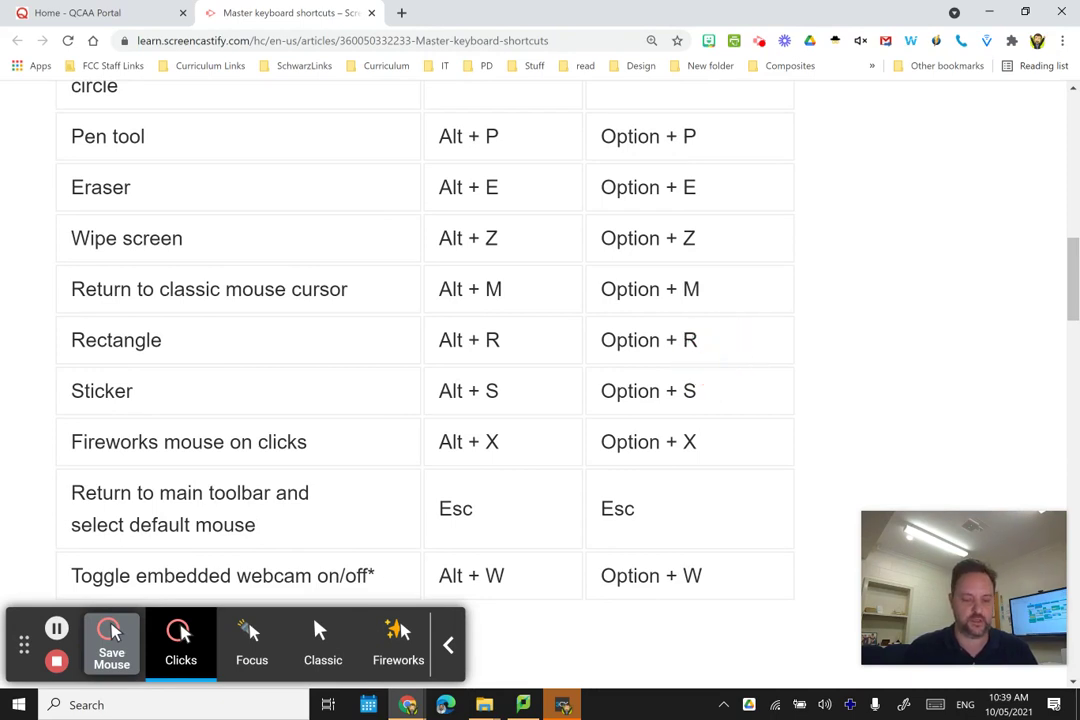
key("alt+x")
left_click(272, 340)
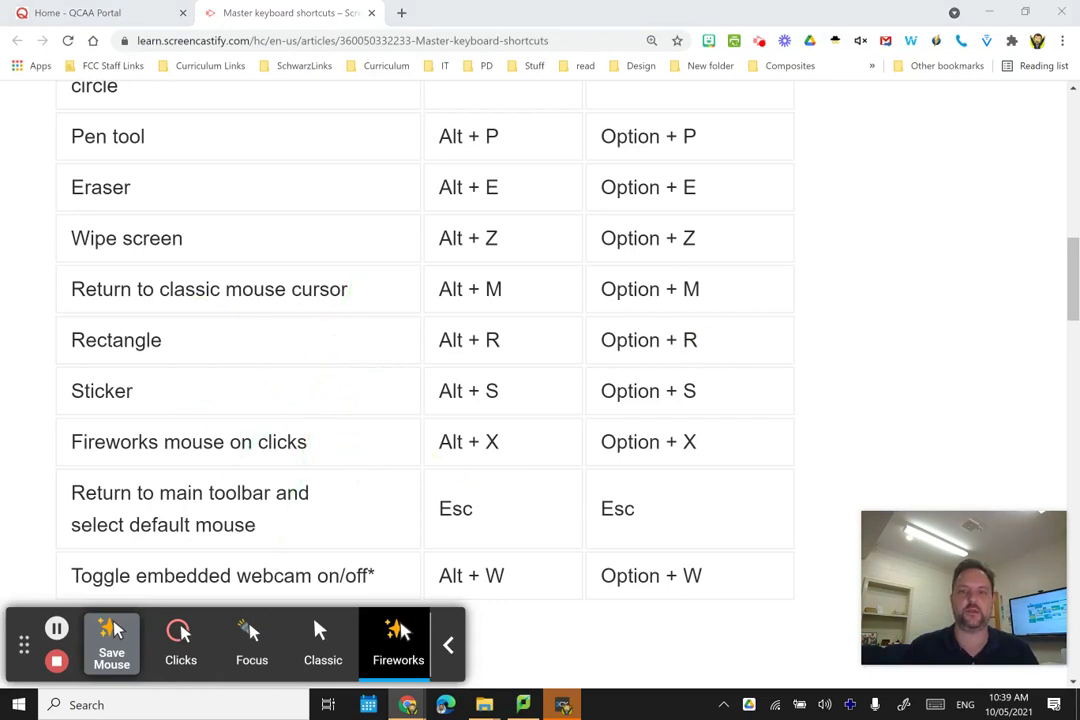
left_click(40, 430)
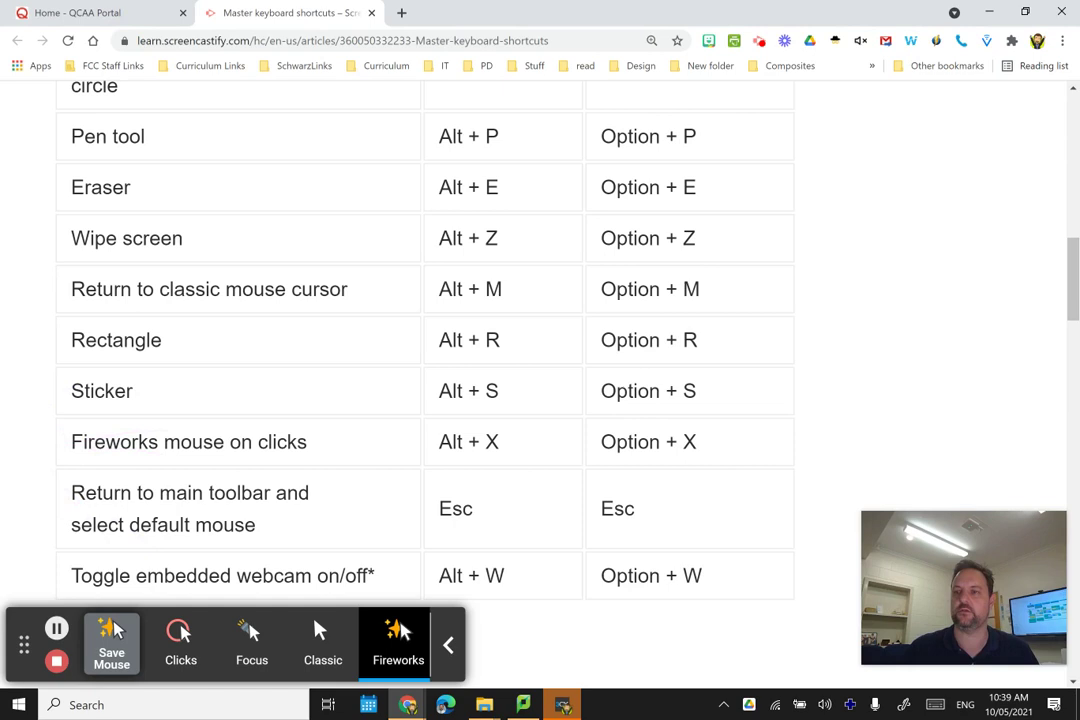
left_click(388, 252)
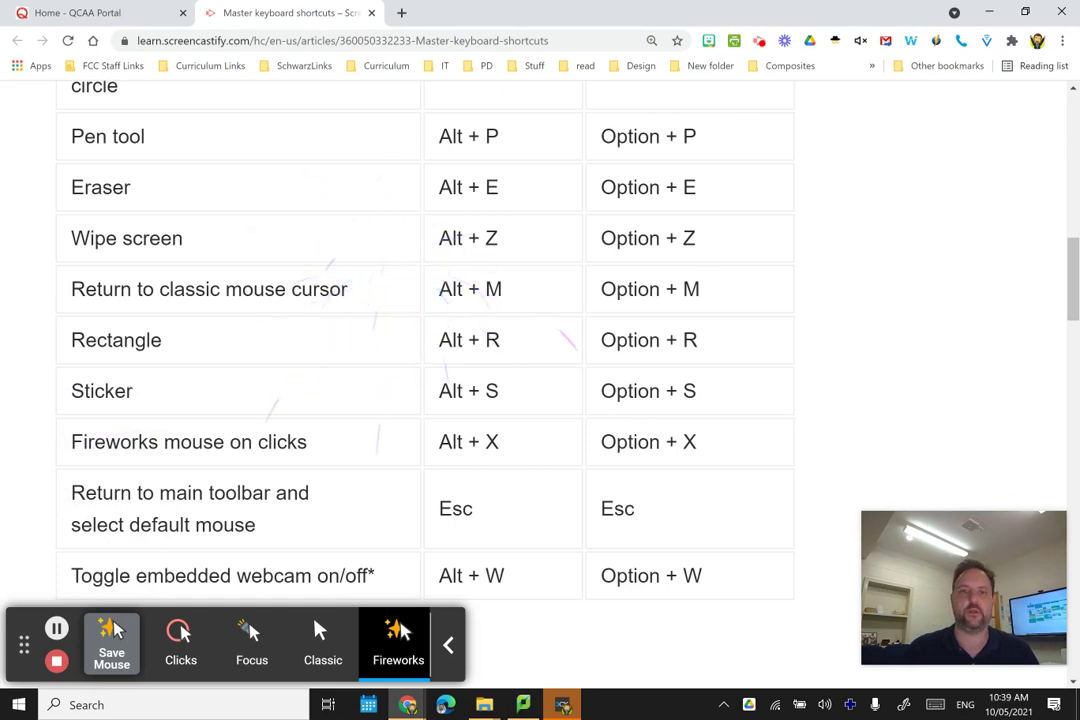
left_click(404, 270)
left_click(390, 250)
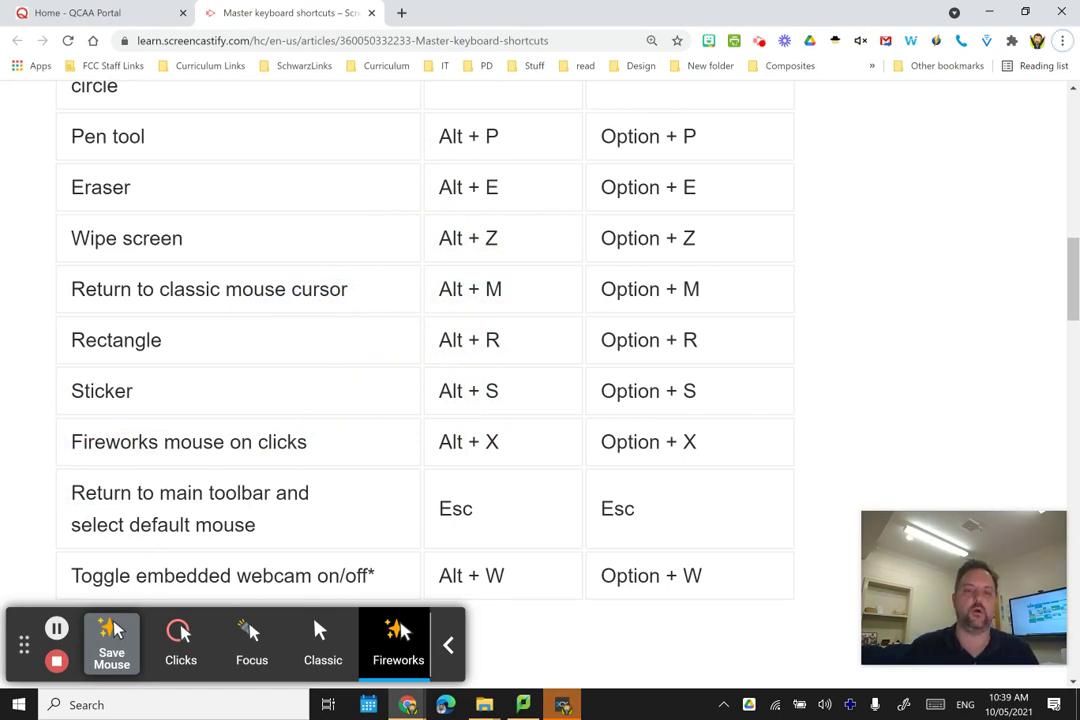
left_click(393, 313)
left_click(362, 310)
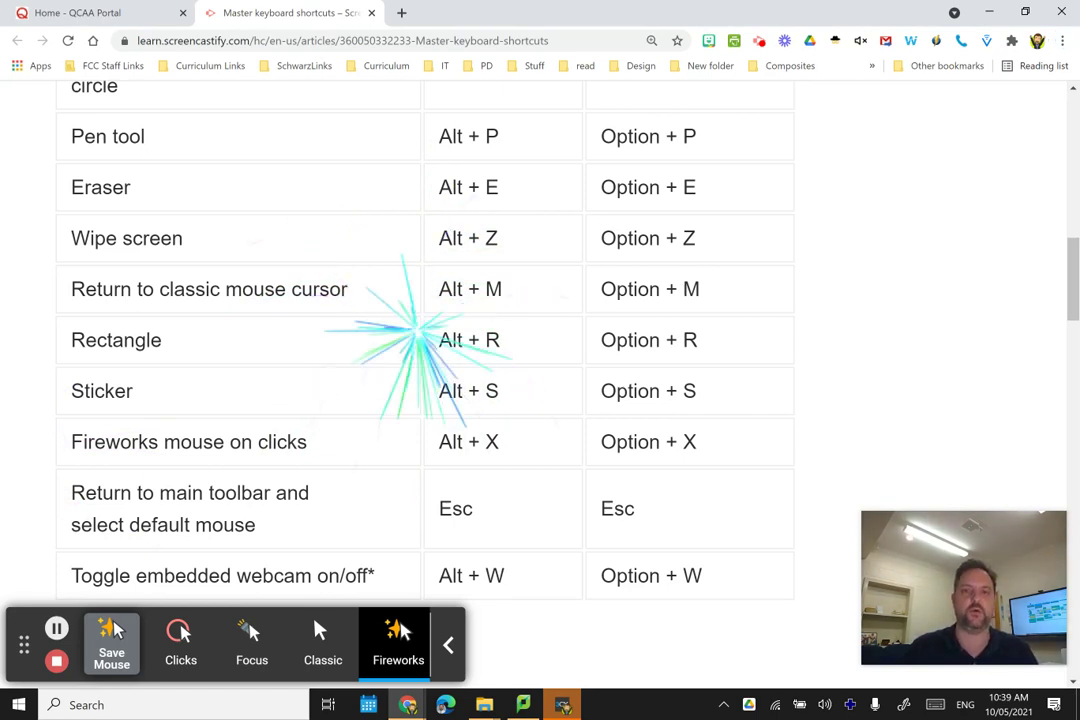
left_click(603, 340)
left_click(690, 318)
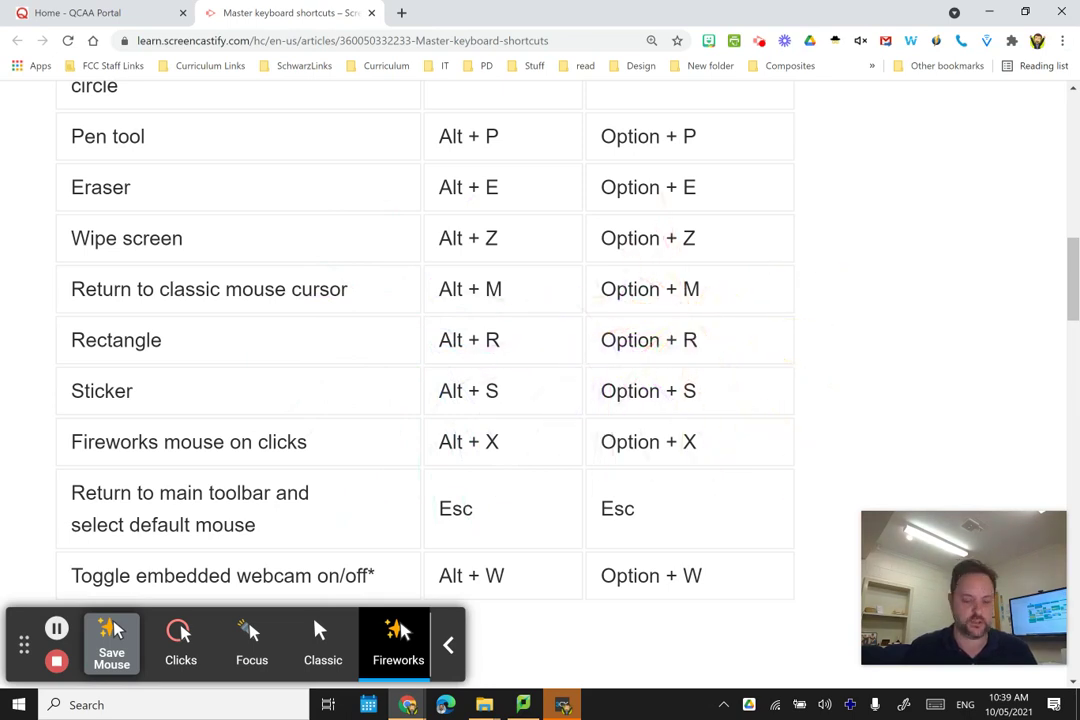
- Switch to pink click circles, back to the plain pointer and to circles again, then hide the toolbar
key("alt+k")
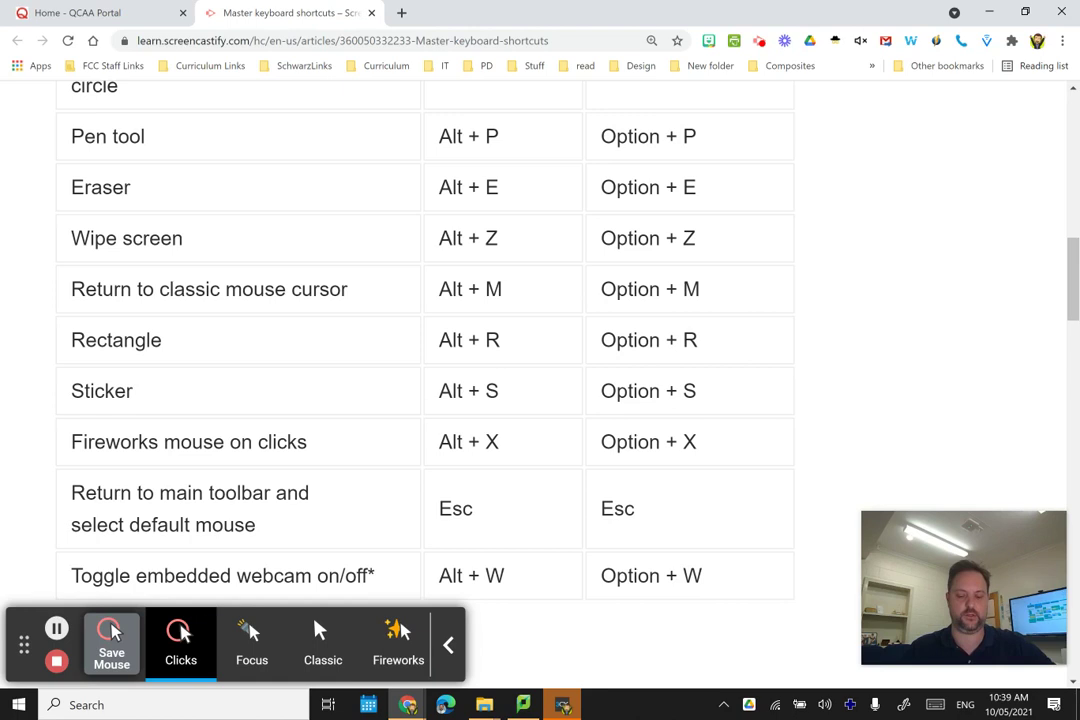
key("alt+m")
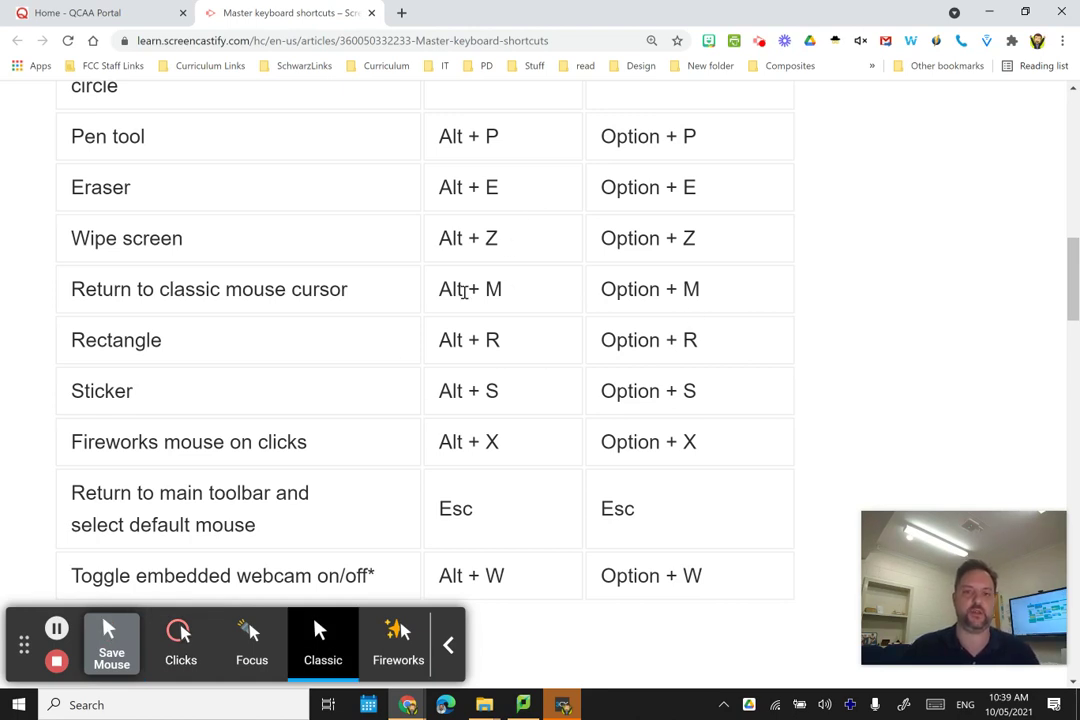
key("alt+k")
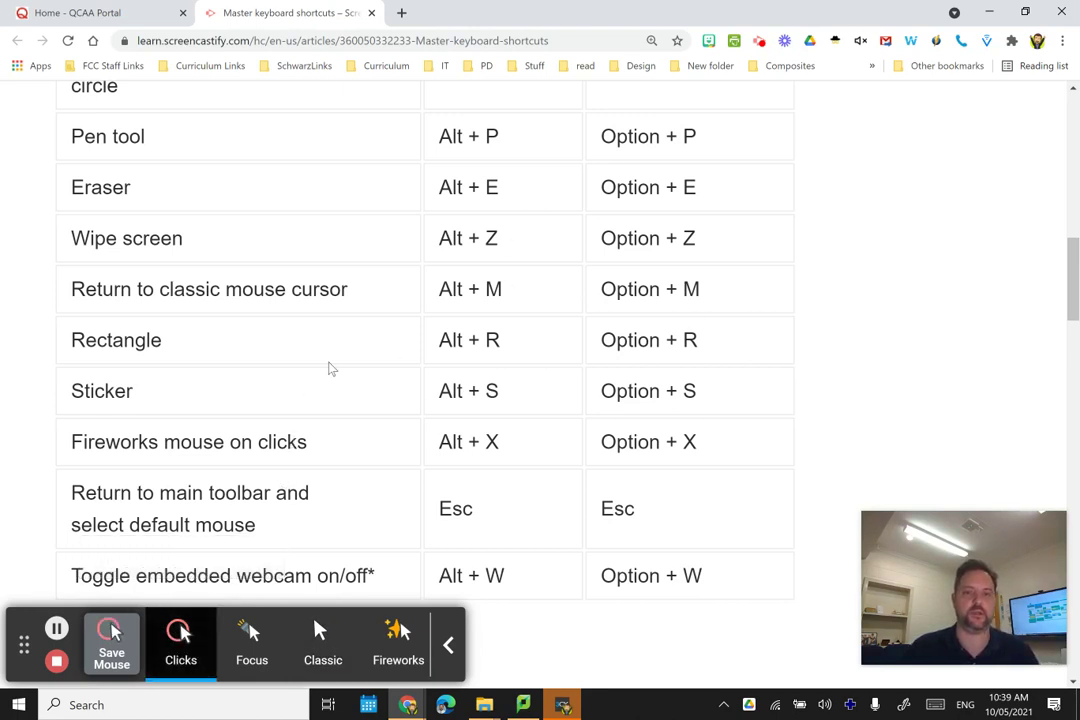
key("alt+t")
scroll(335, 370, "up", 3)
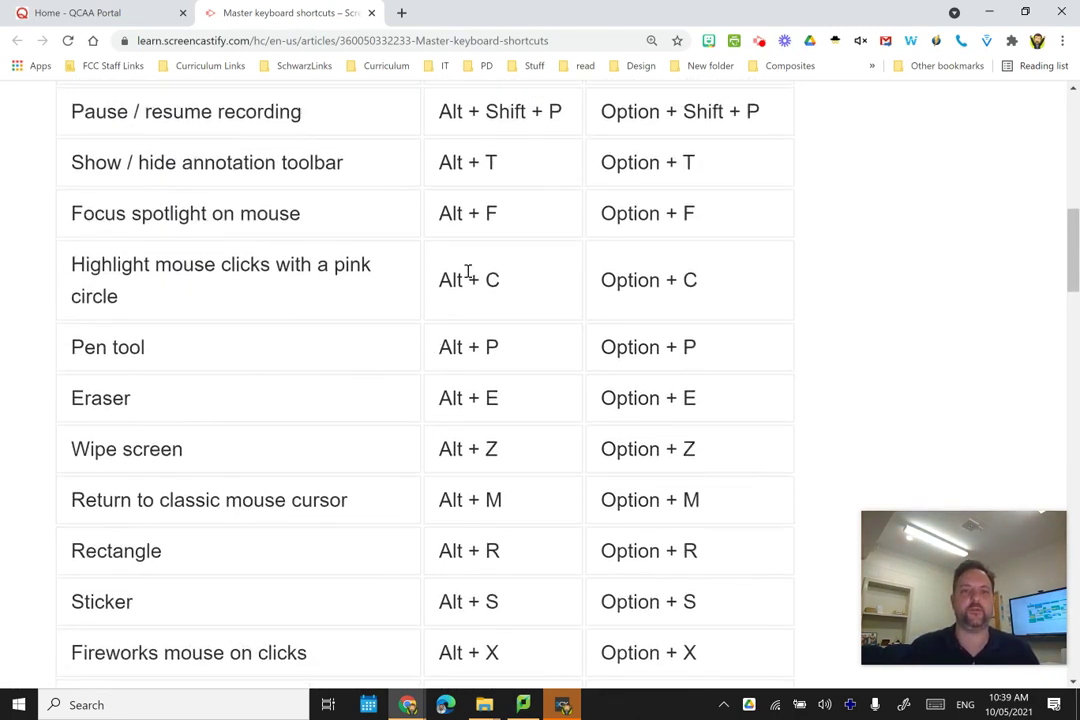
- Toggle the mouse spotlight on and off and show a pink click circle at Alt + C
key("alt+f")
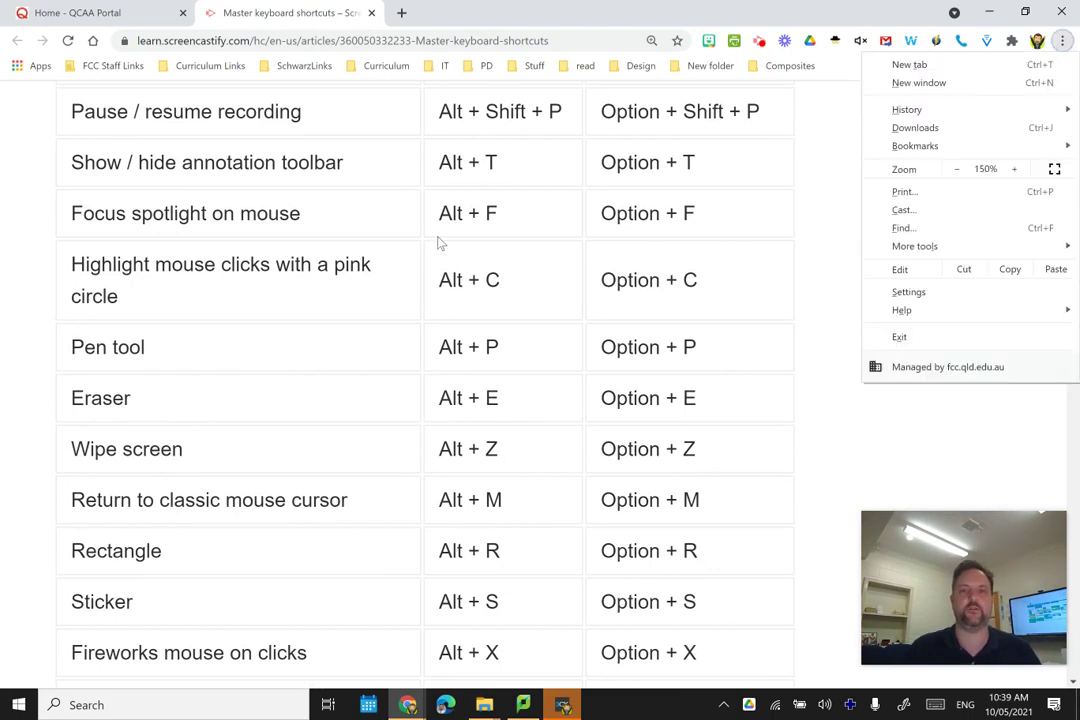
key("Escape")
key("alt+f")
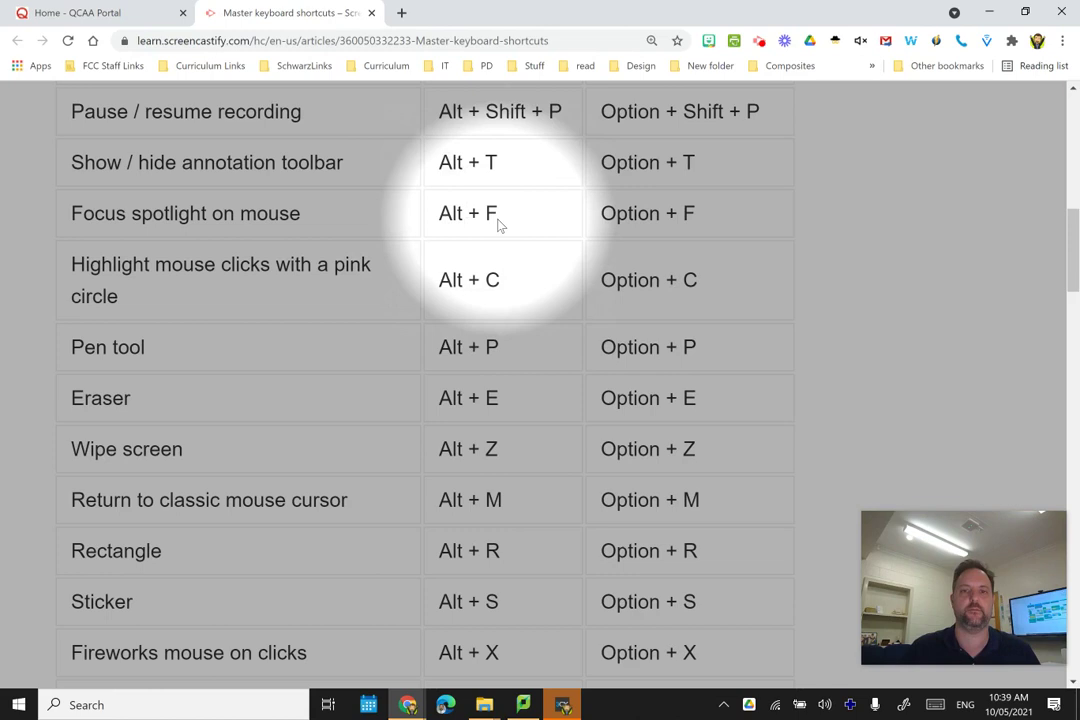
key("alt+f")
left_click(527, 274)
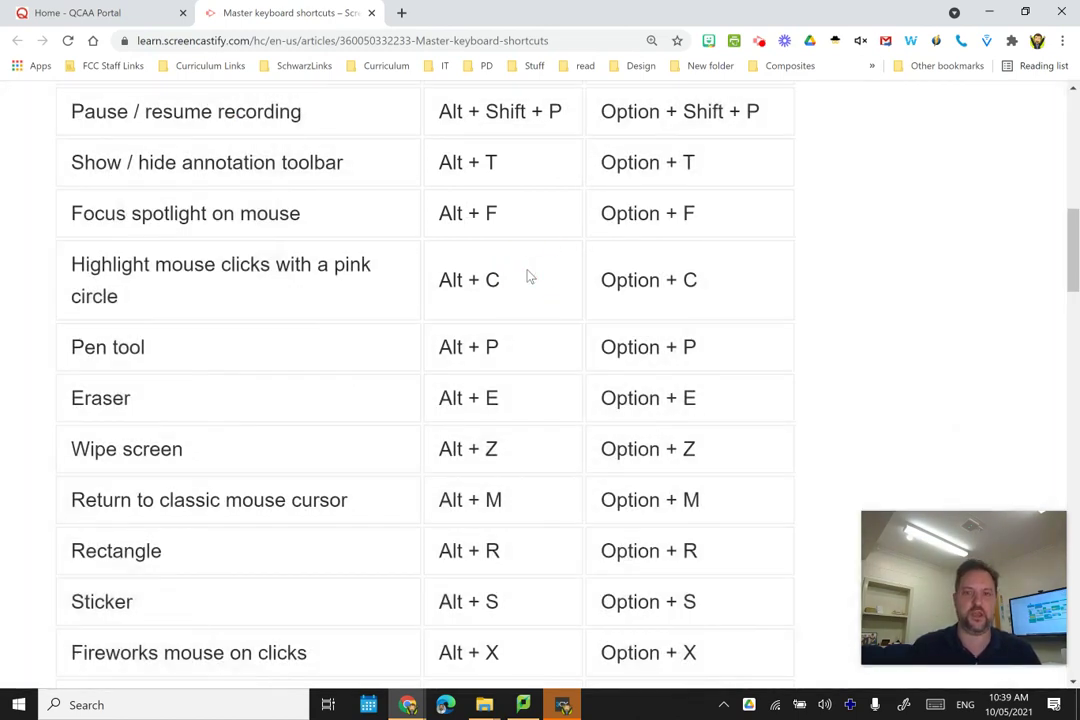
triple_click(530, 276)
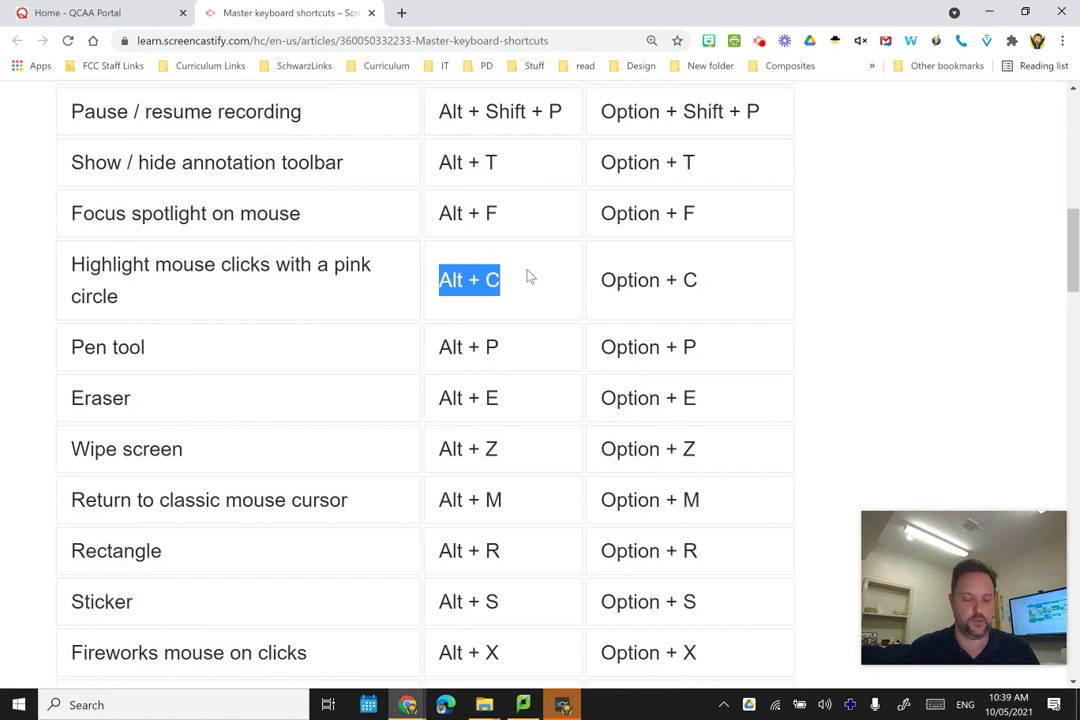
- Set off fireworks bursts across the table around Alt + C and Option + C
left_click(523, 260)
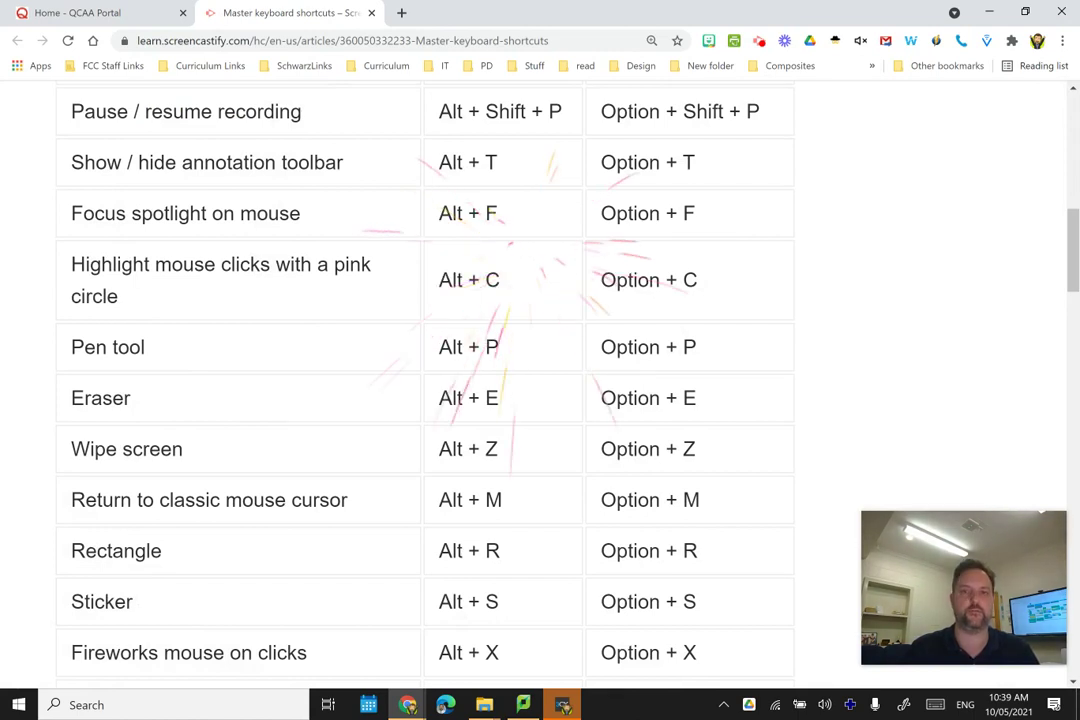
left_click(280, 263)
left_click(212, 289)
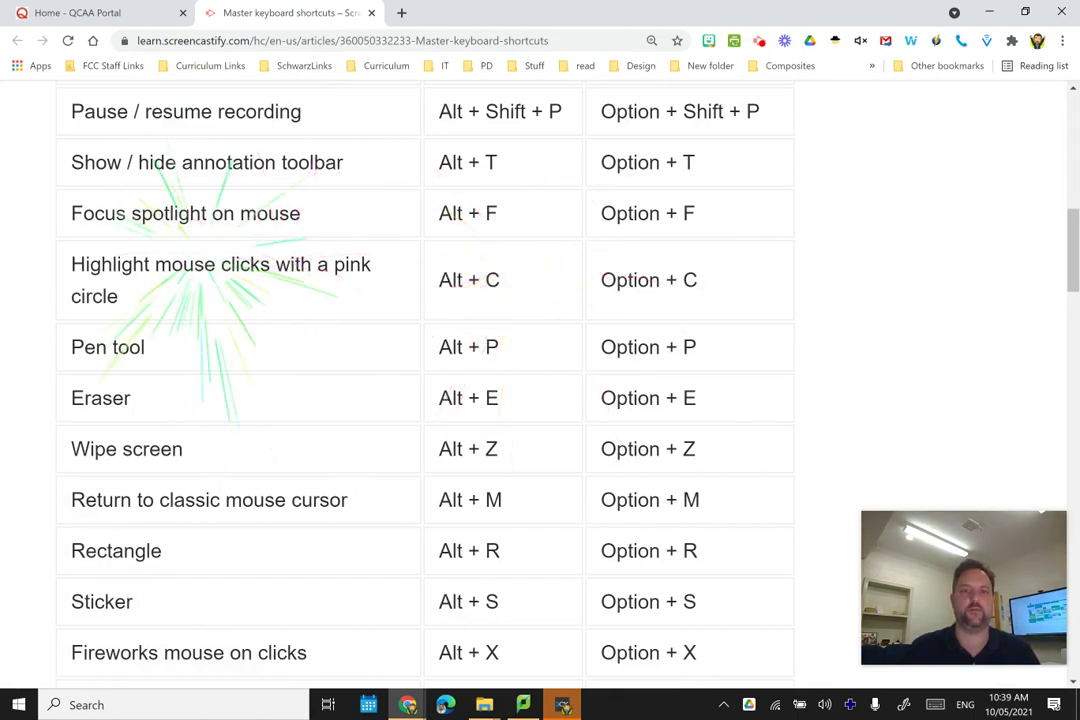
left_click(470, 240)
left_click(540, 280)
left_click(805, 300)
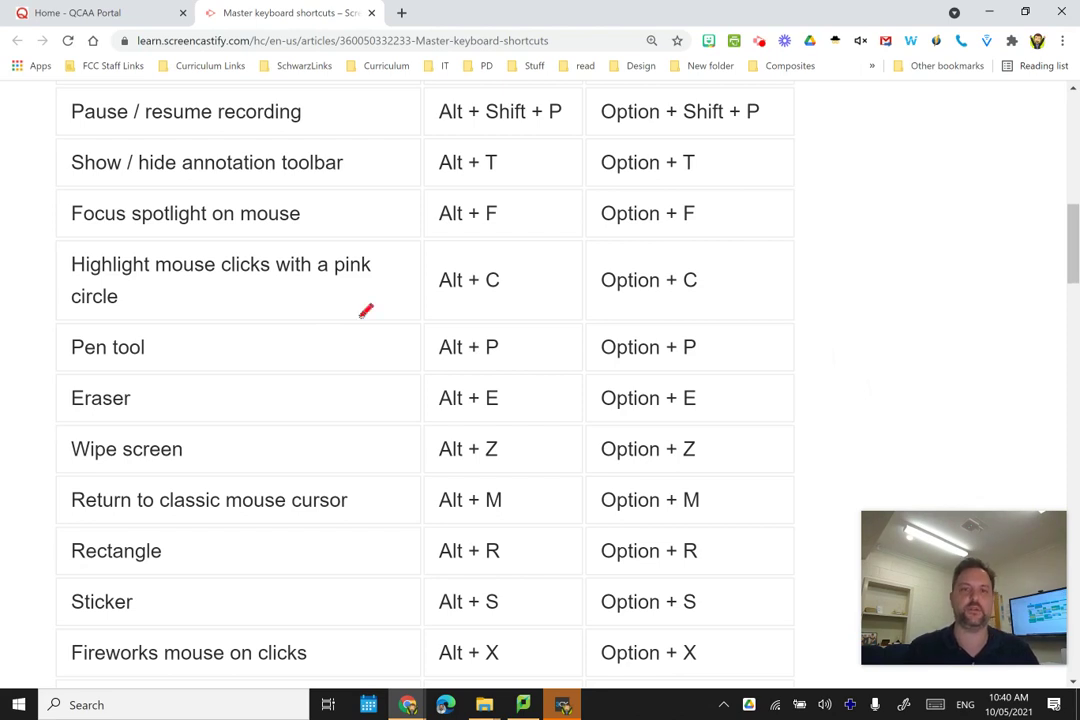
- Circle and scribble over Option + C with a green pen
key("alt+t")
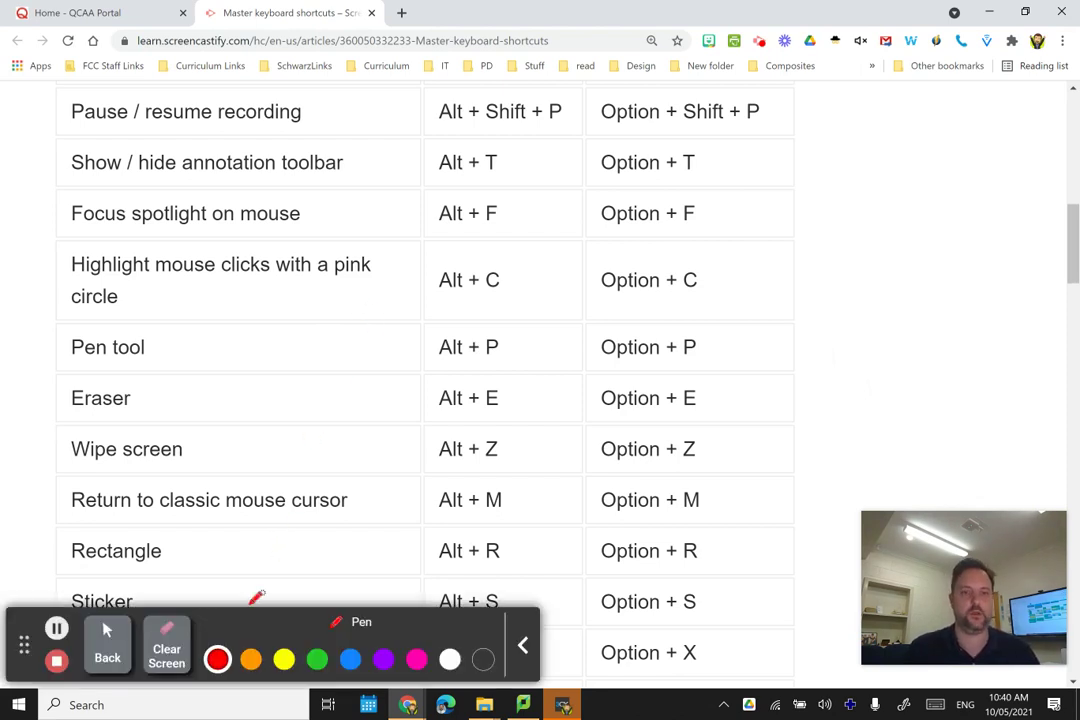
left_click(316, 660)
mouse_move(725, 240)
left_mouse_down()
mouse_move(549, 282)
mouse_move(680, 212)
left_mouse_up()
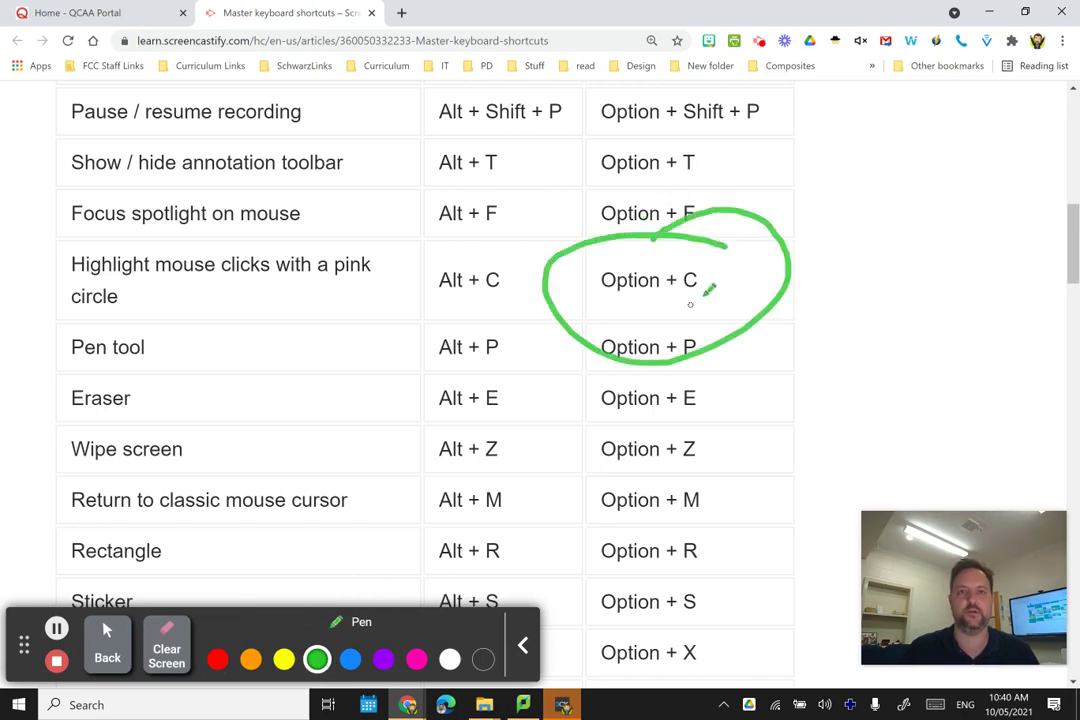
mouse_move(708, 290)
left_mouse_down()
mouse_move(820, 284)
mouse_move(675, 310)
left_mouse_up()
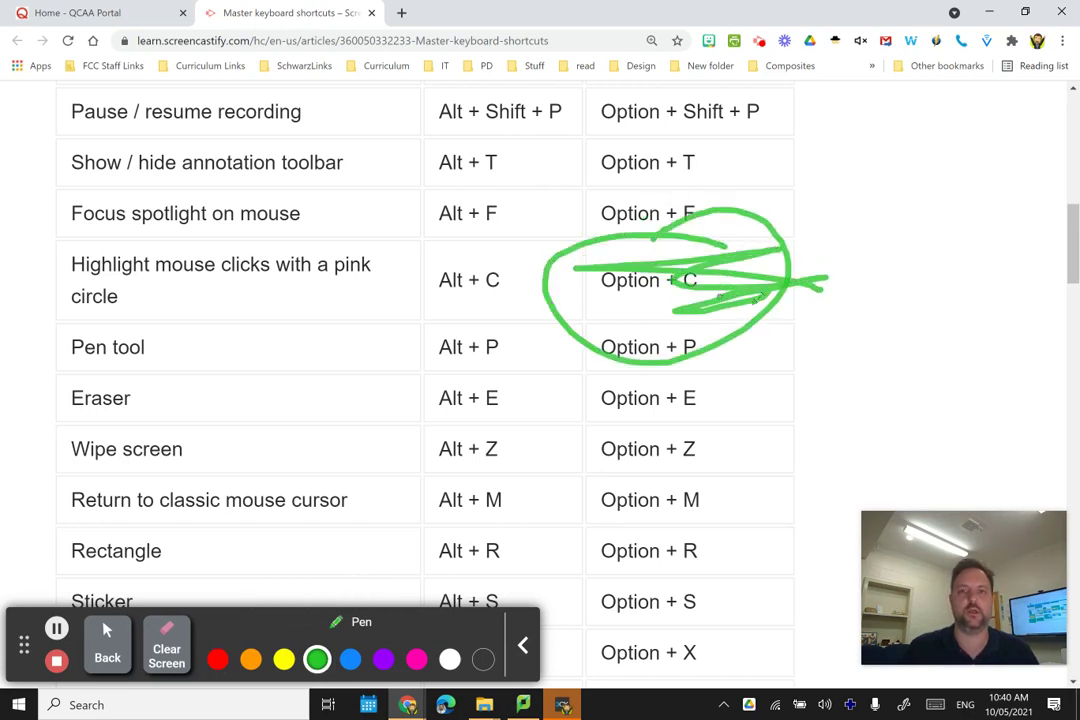
- Draw large pink circles around Option + C and a pink stroke from Alt + C
left_click(417, 660)
mouse_move(630, 232)
left_mouse_down()
mouse_move(735, 176)
mouse_move(775, 345)
left_mouse_up()
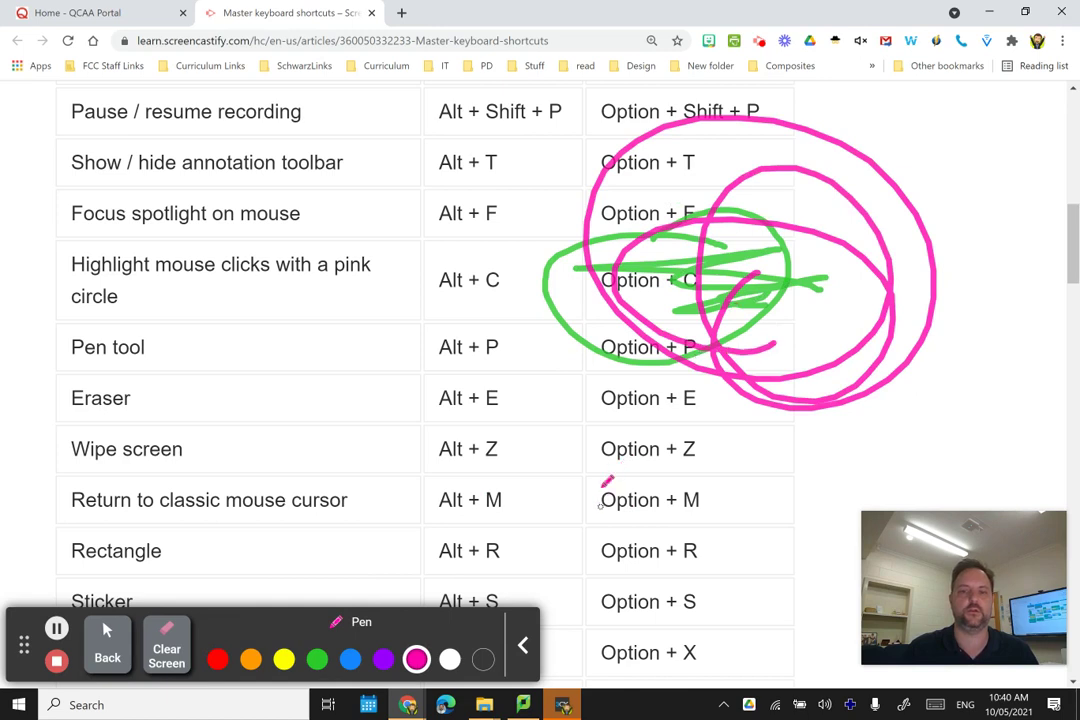
left_click_drag(442, 302, 790, 226)
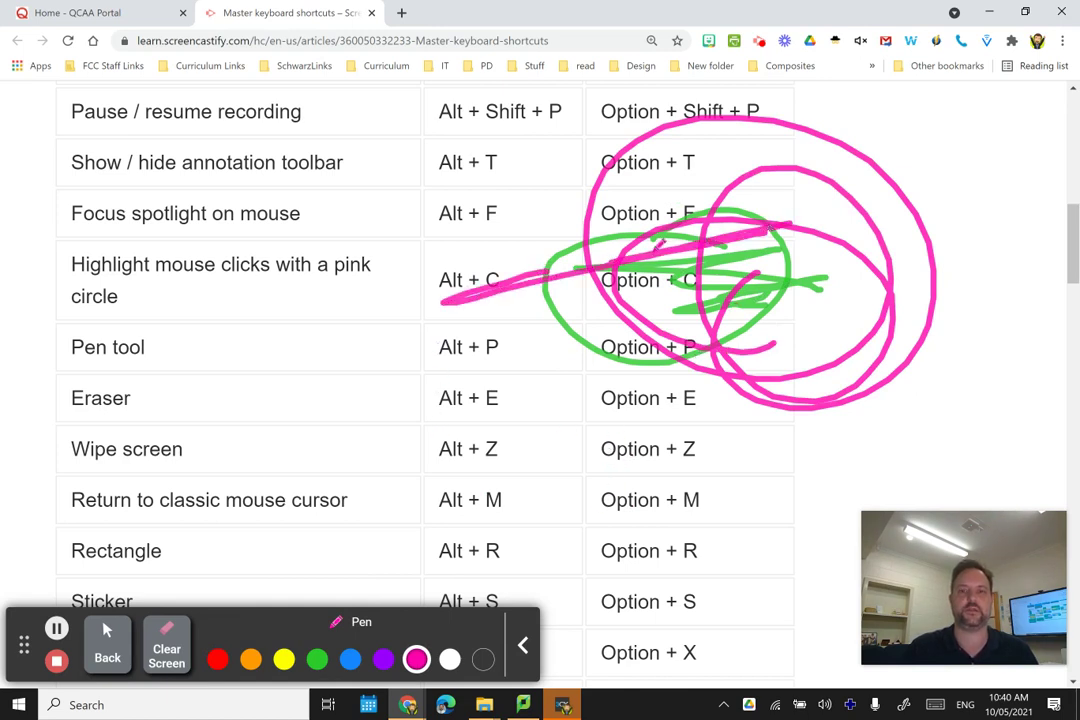
- Erase the left parts of the strokes, then wipe all annotations with Alt+Z
key("alt+e")
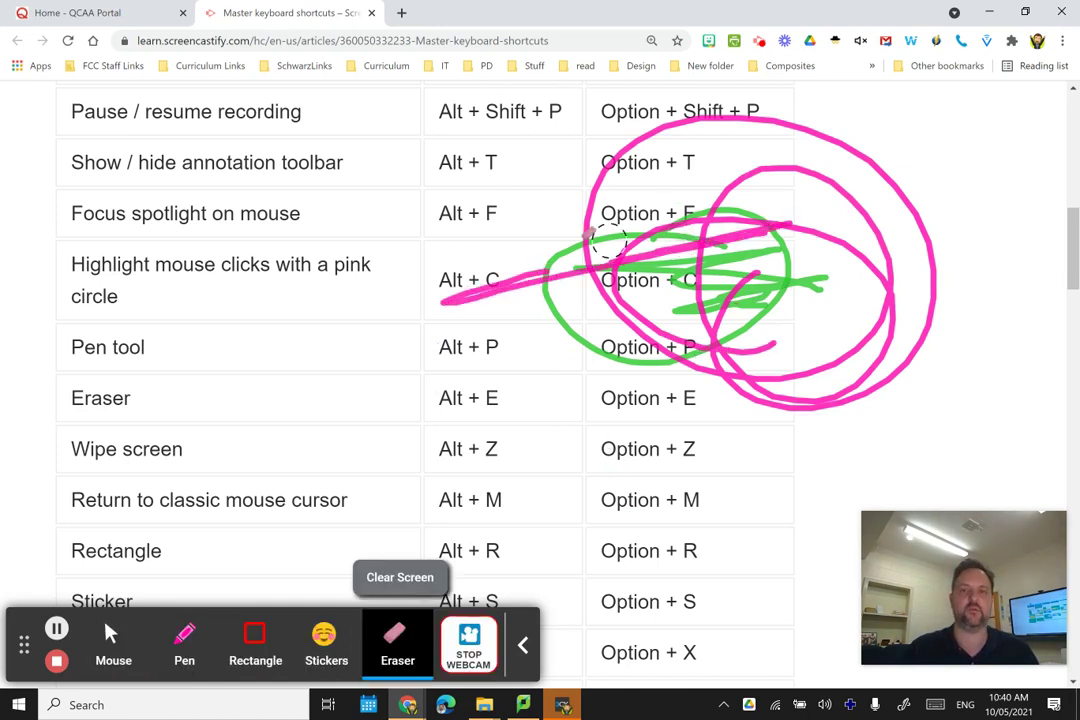
left_click_drag(535, 231, 650, 233)
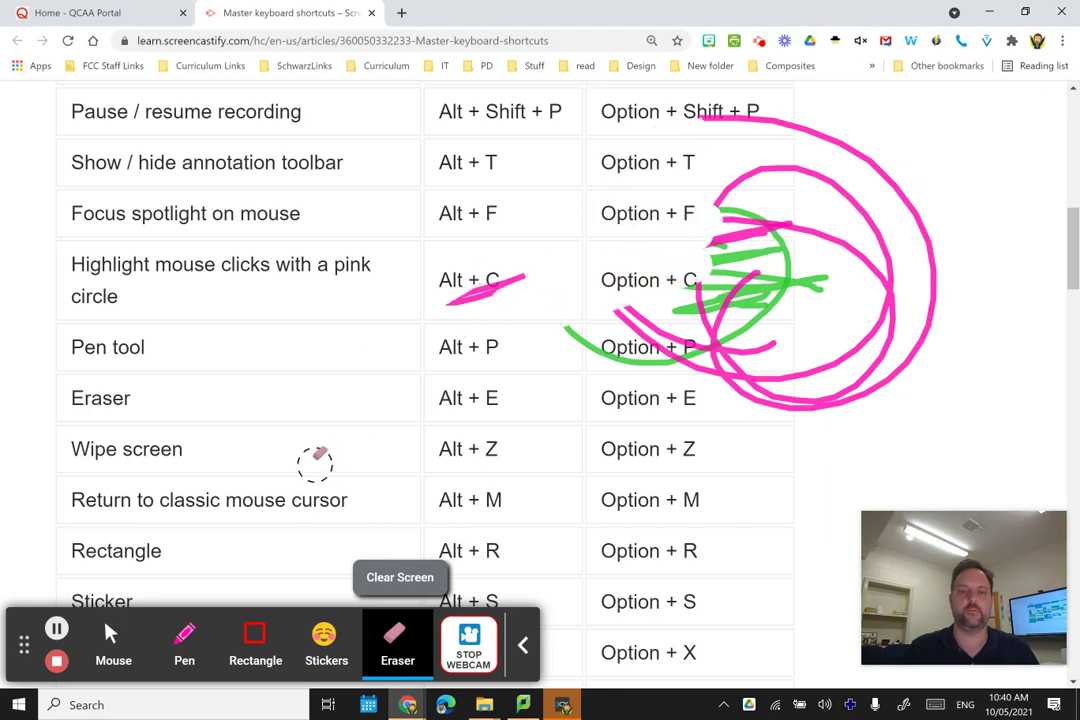
key("alt+z")
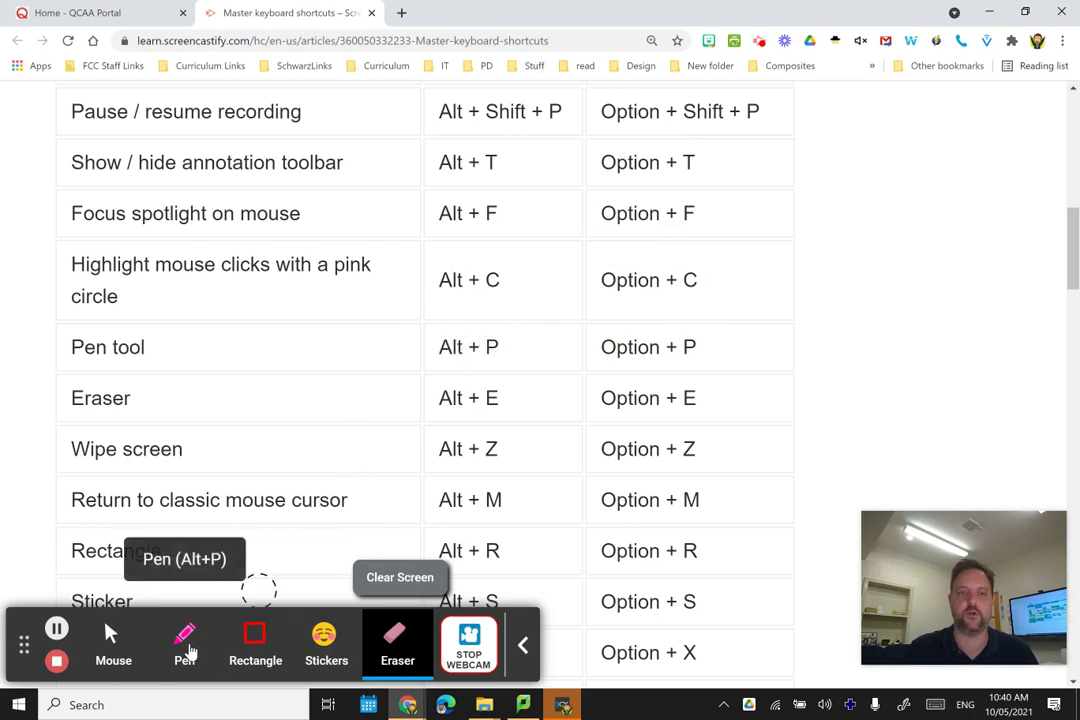
- Draw a pink loop around the Eraser and Wipe screen rows, pick red, then clear it
left_click(190, 650)
mouse_move(374, 400)
left_mouse_down()
mouse_move(387, 470)
mouse_move(392, 370)
mouse_move(299, 394)
mouse_move(336, 442)
mouse_move(452, 362)
mouse_move(403, 340)
mouse_move(373, 389)
mouse_move(521, 393)
mouse_move(540, 316)
left_mouse_up()
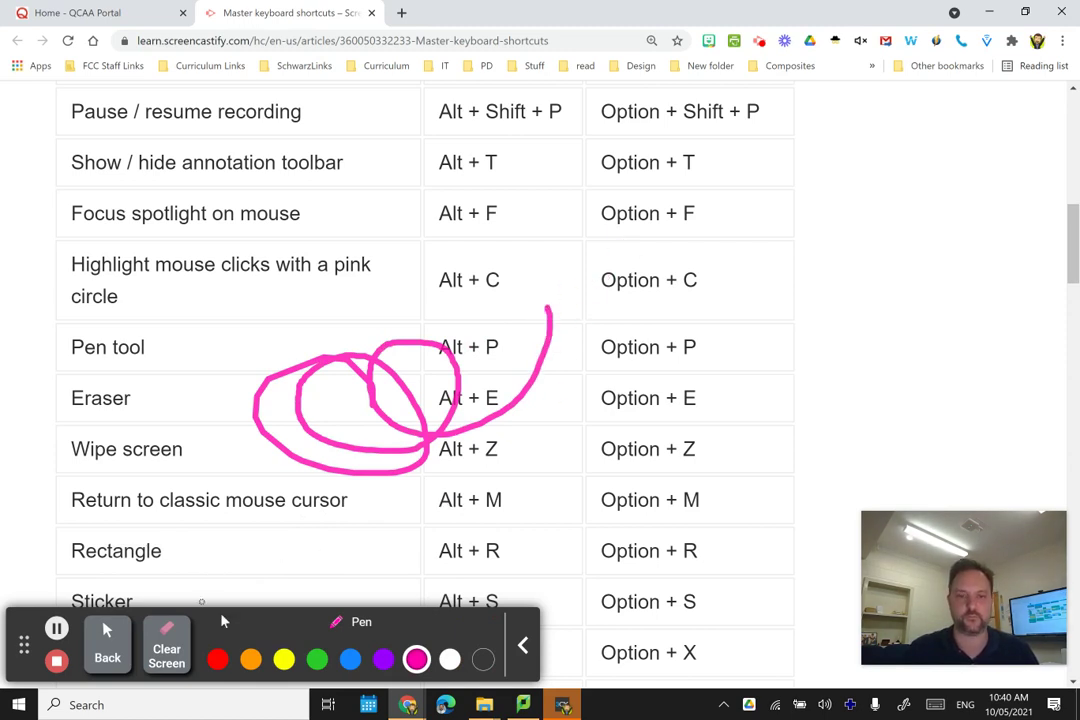
left_click(217, 659)
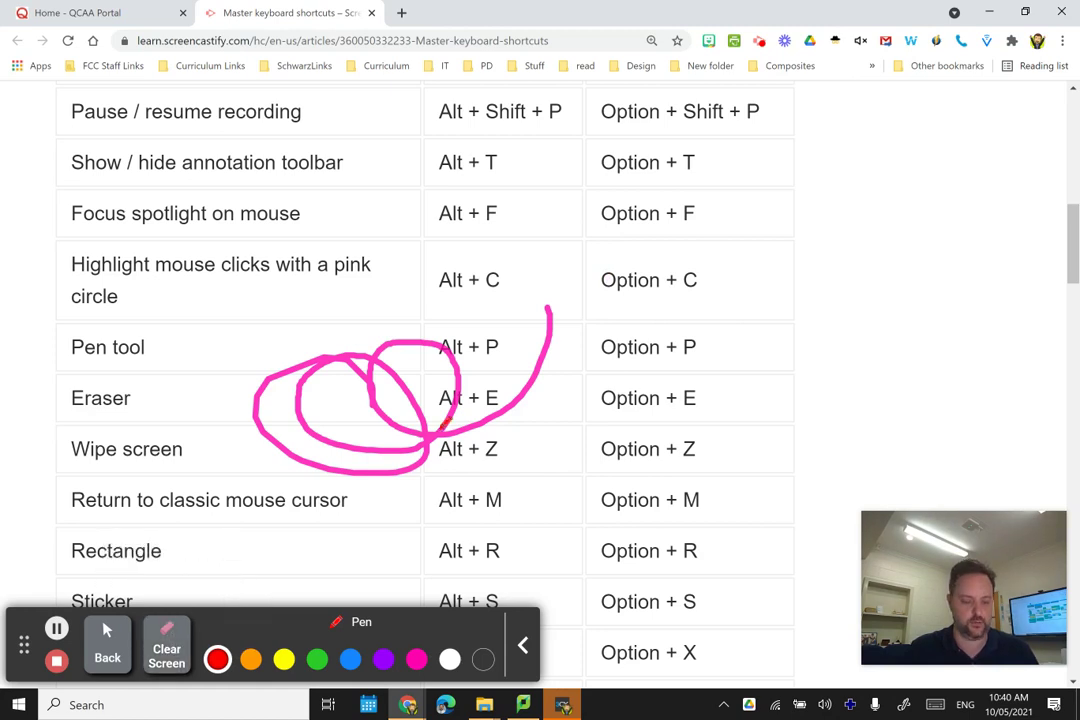
left_click(166, 650)
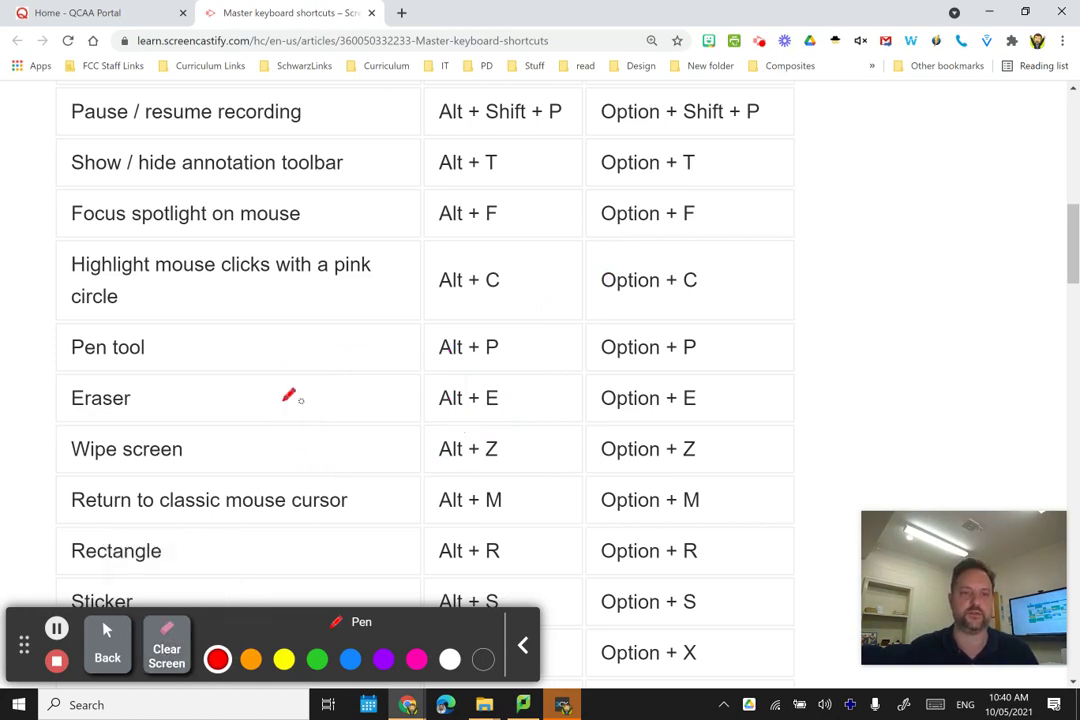
- Return to mouse mode with click highlights and select then deselect the Wipe screen row text
scroll(300, 350, "down", 1)
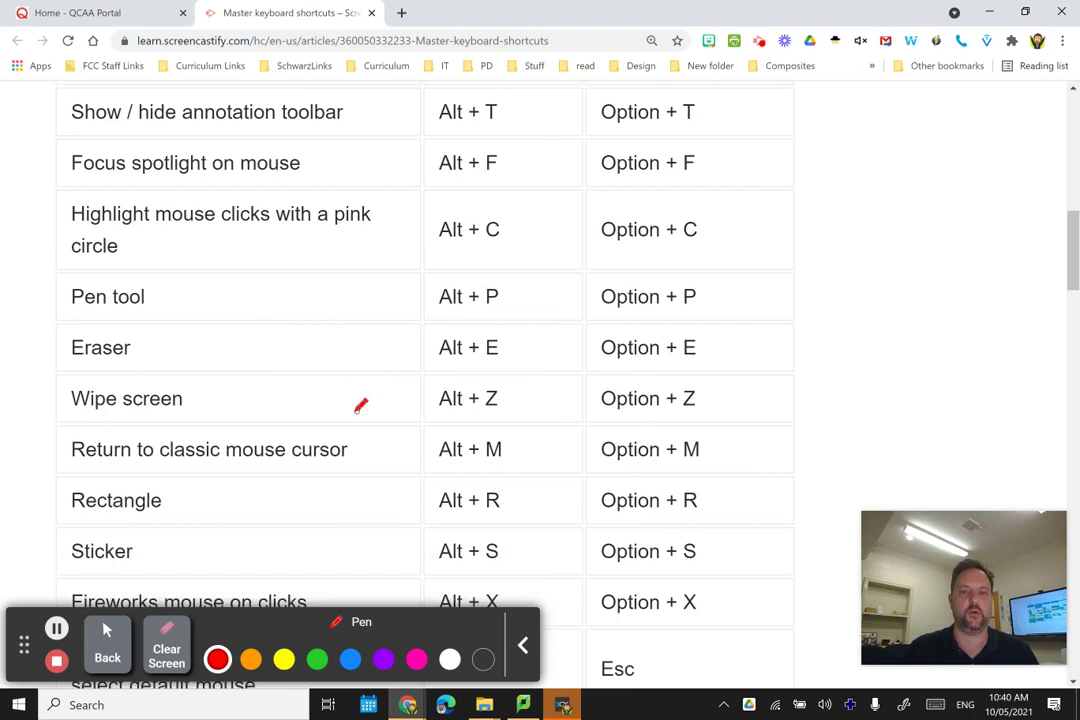
key("Escape")
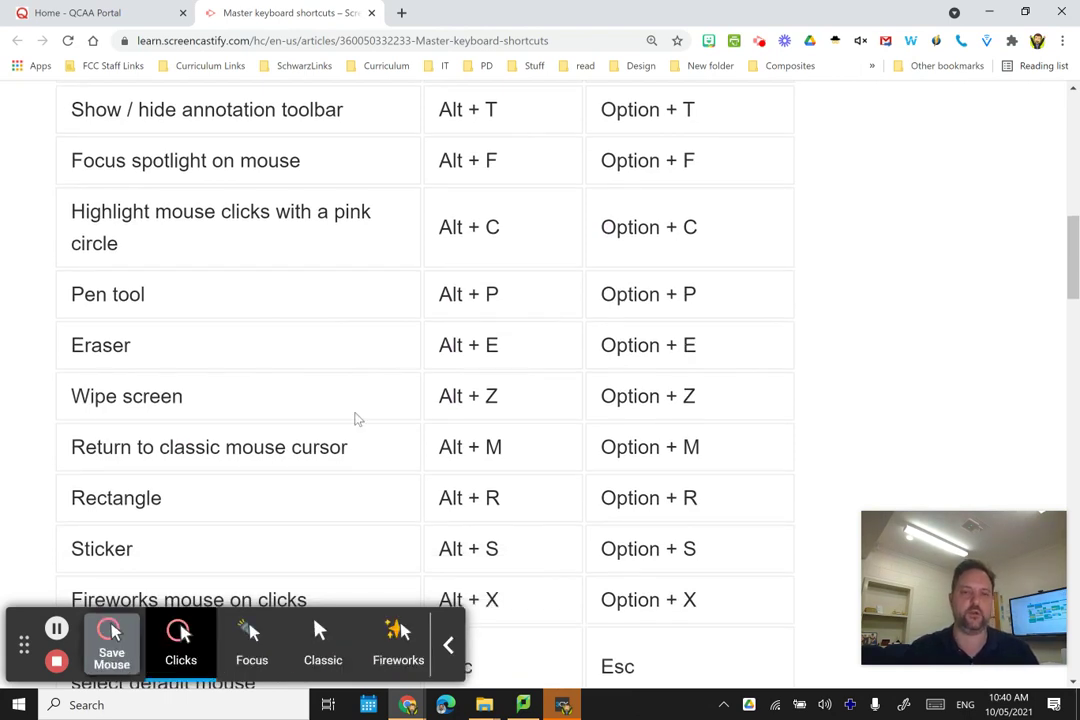
scroll(340, 418, "down", 1)
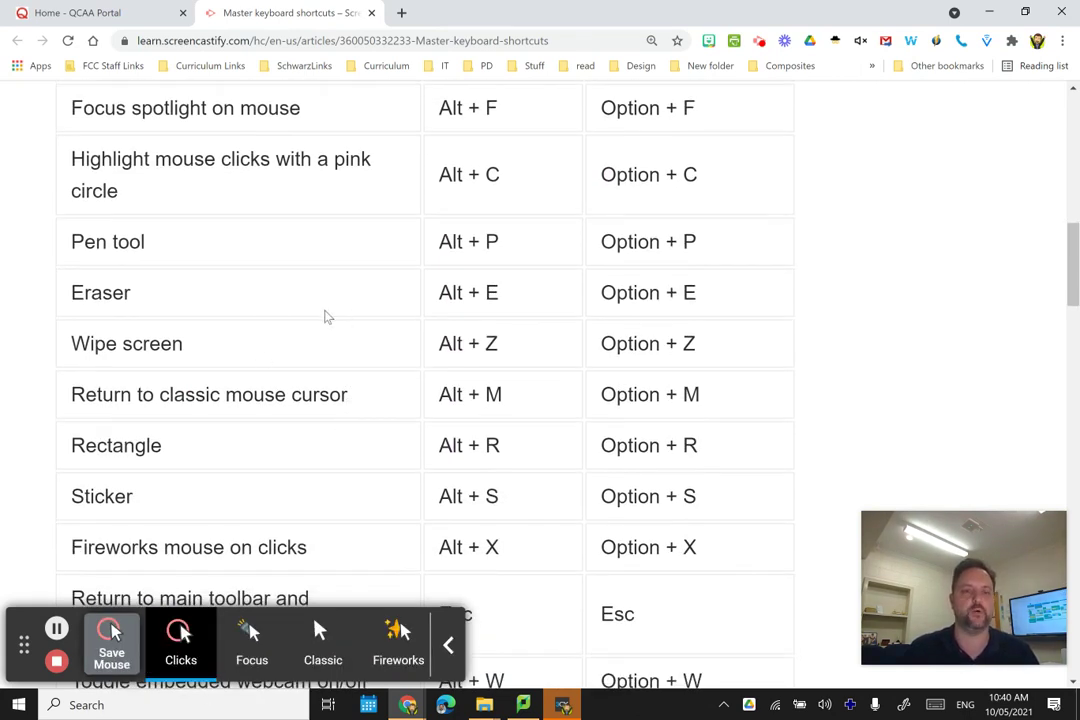
left_click_drag(94, 344, 747, 345)
left_click(263, 390)
scroll(270, 380, "down", 2)
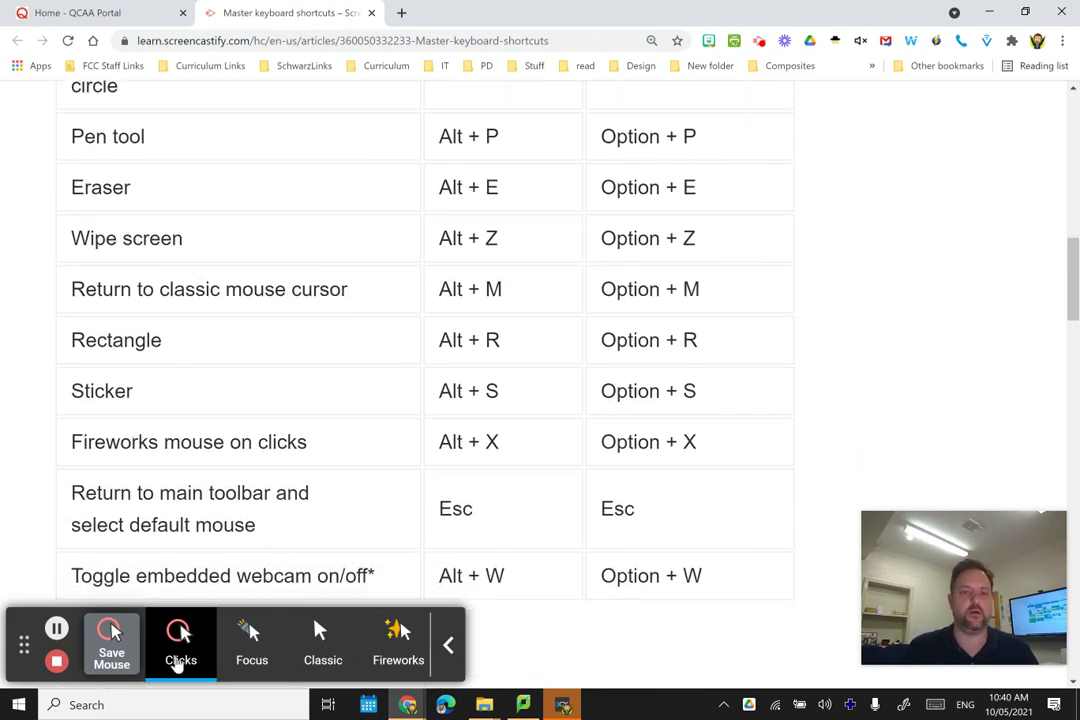
- Draw an orange rectangle around the Rectangle row
left_click(112, 648)
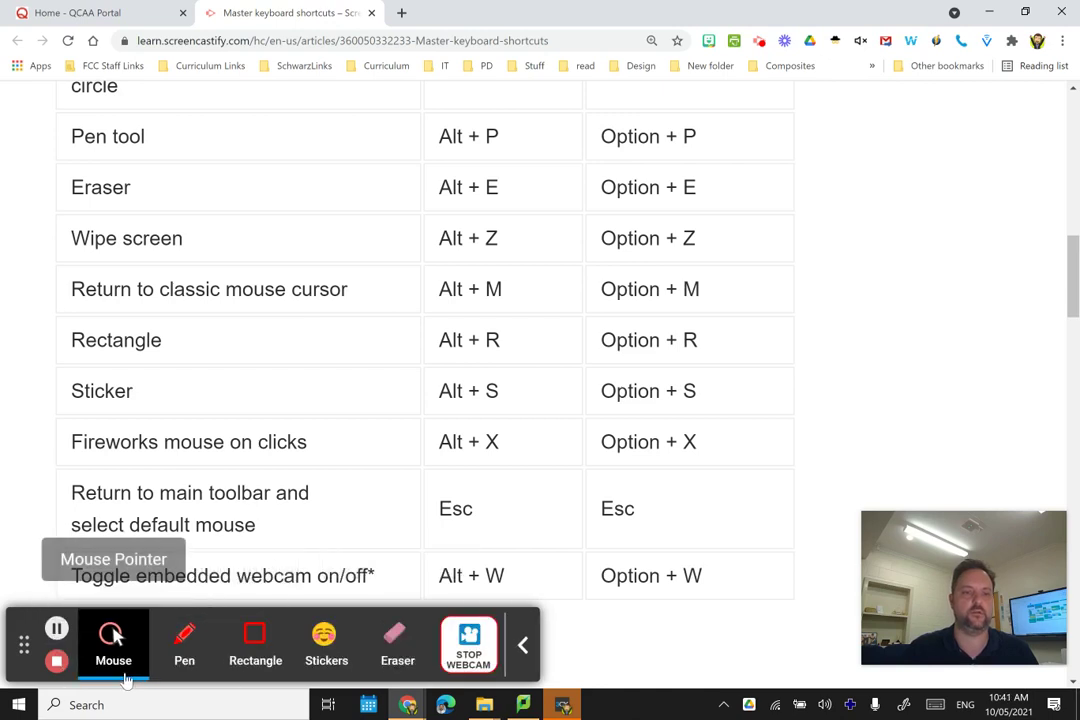
left_click(254, 646)
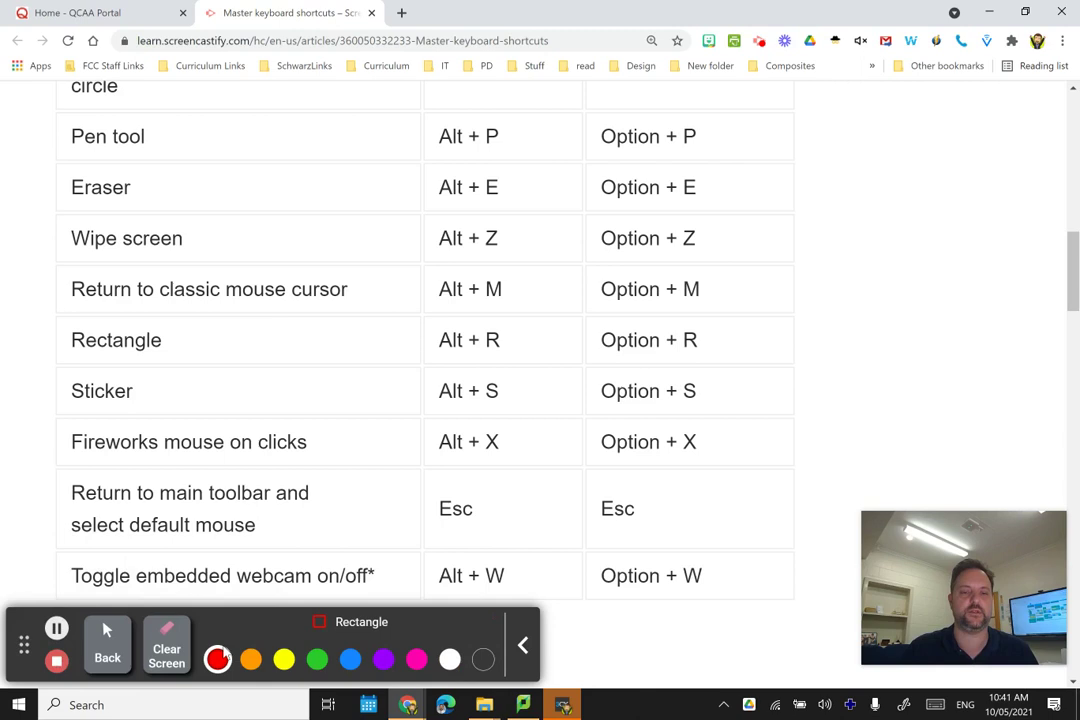
left_click(251, 658)
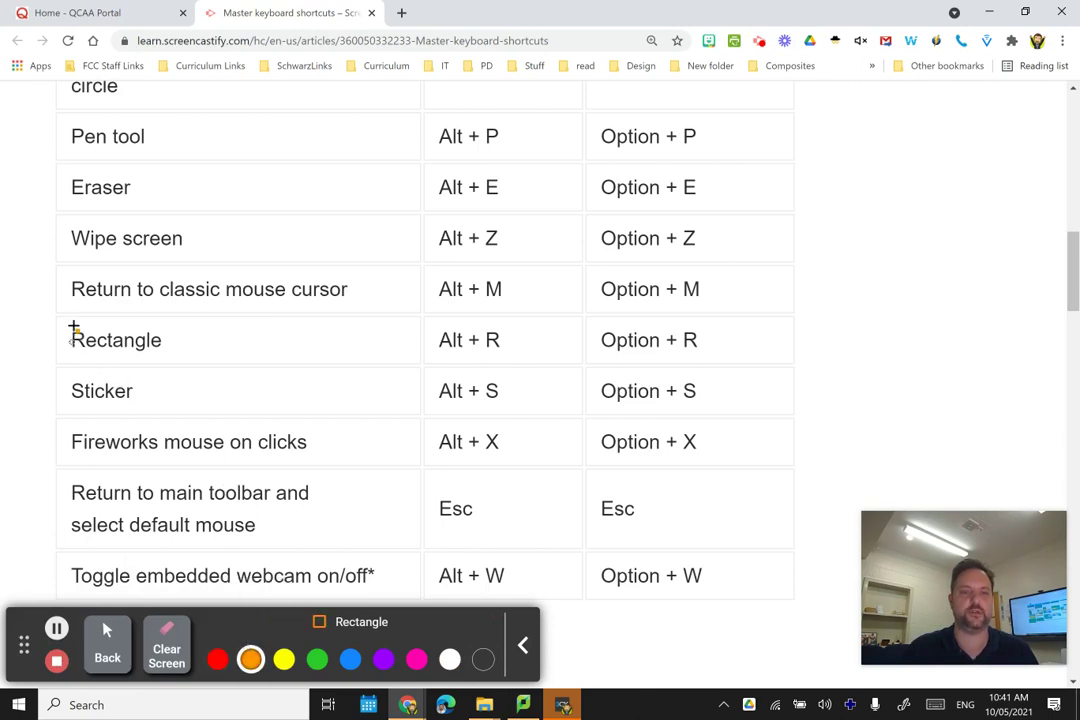
left_click_drag(54, 317, 633, 350)
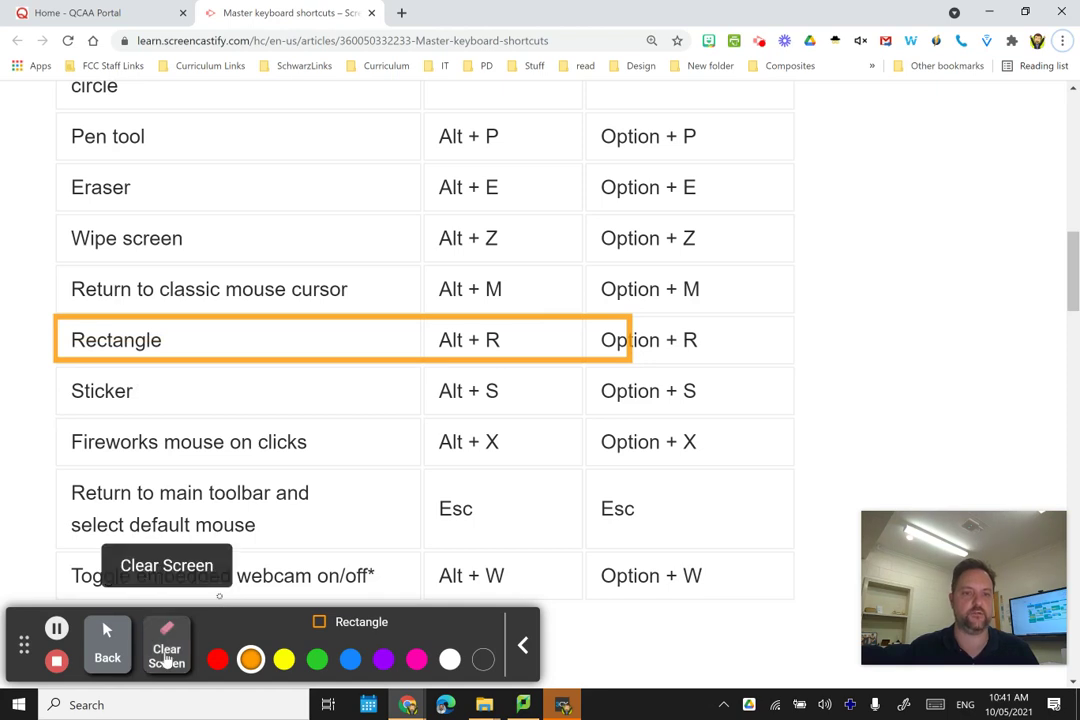
left_click(104, 648)
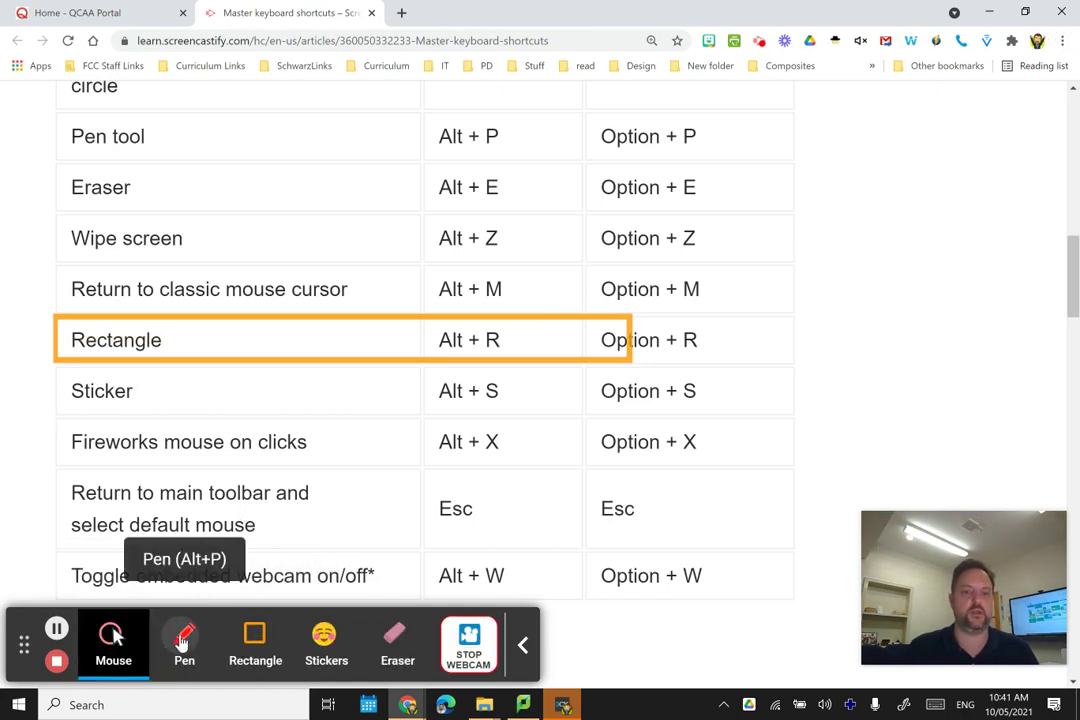
- Box the Alt + R and Alt + S cells in orange and the Alt + R cell in red
left_click(184, 645)
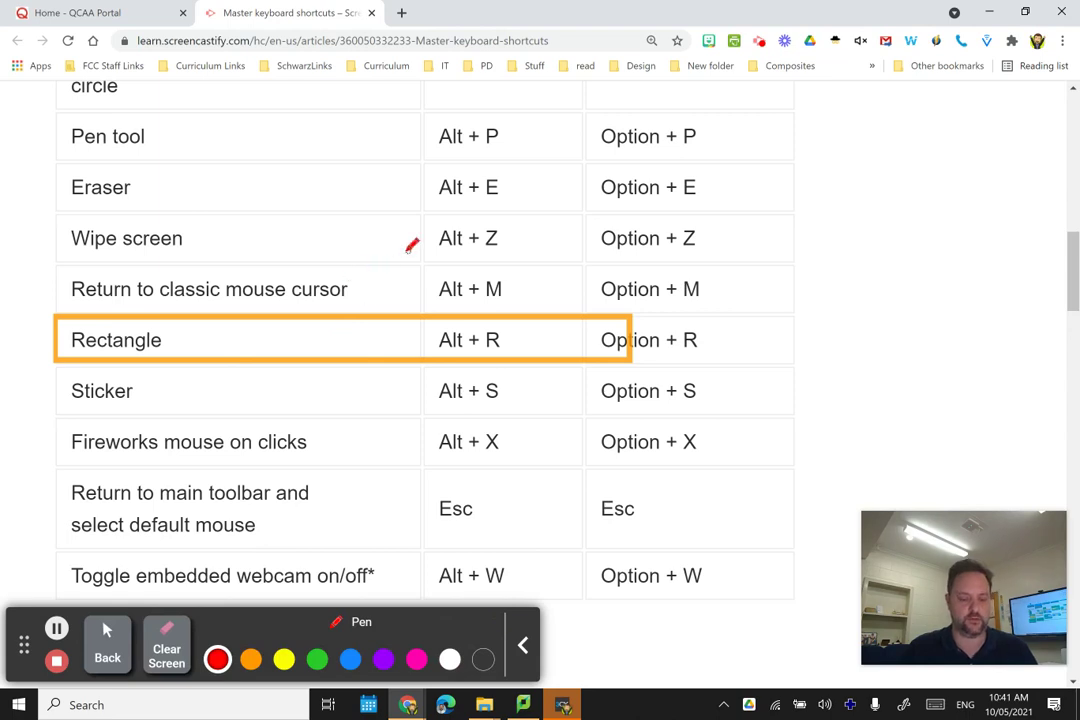
key("alt+r")
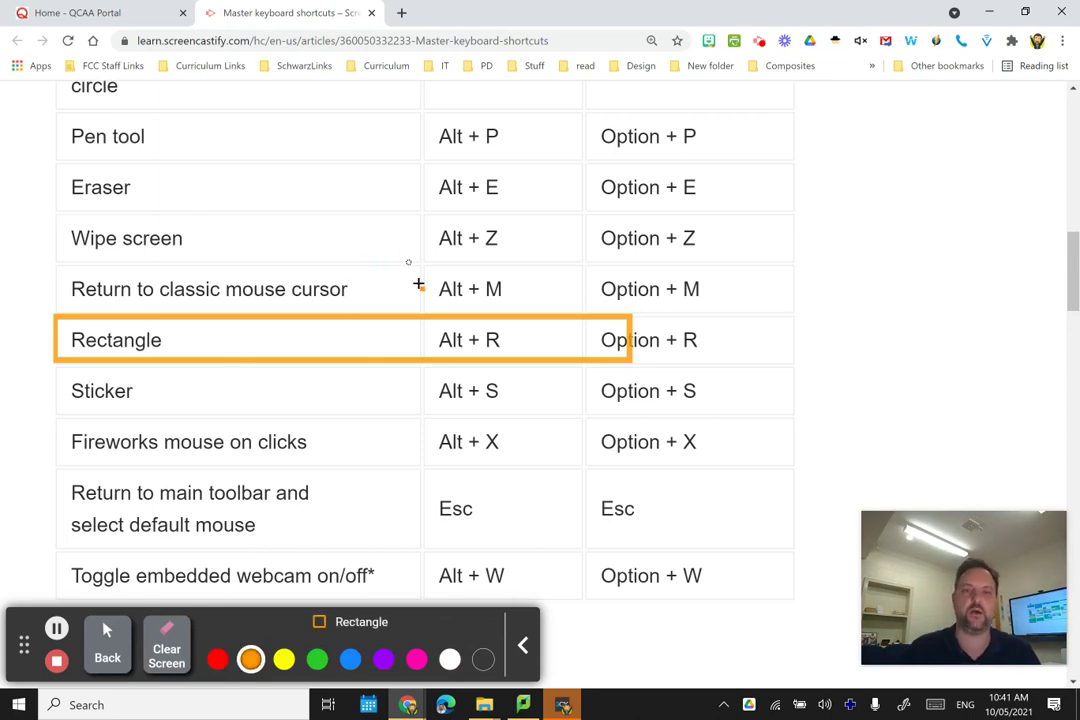
left_click_drag(410, 307, 603, 425)
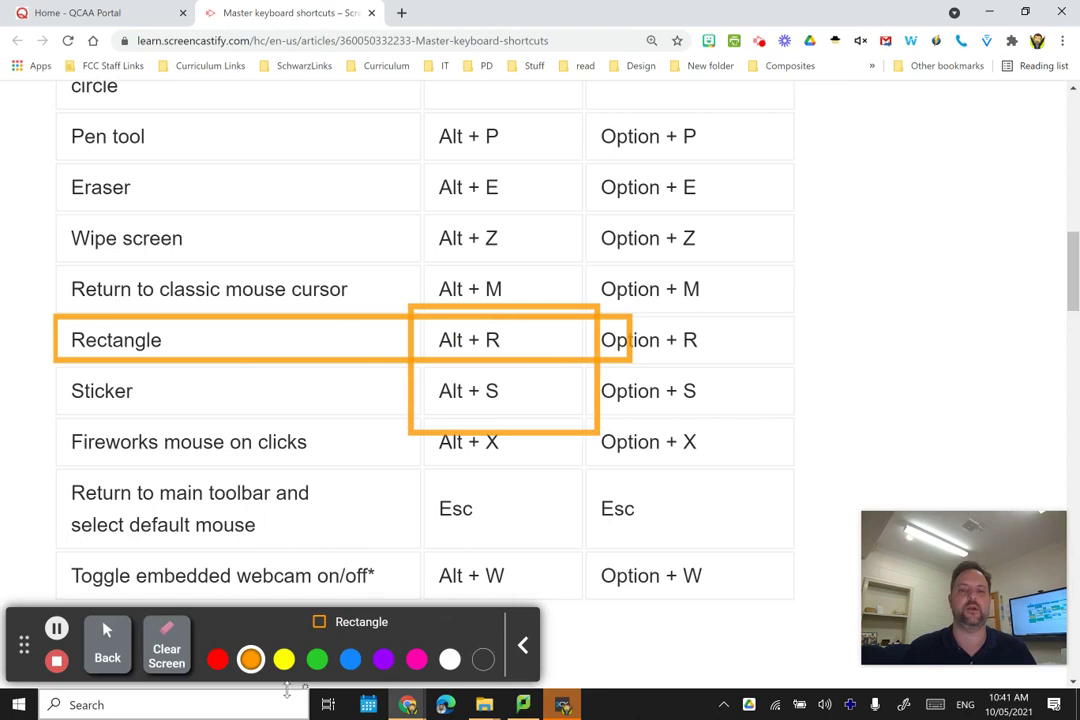
left_click(217, 659)
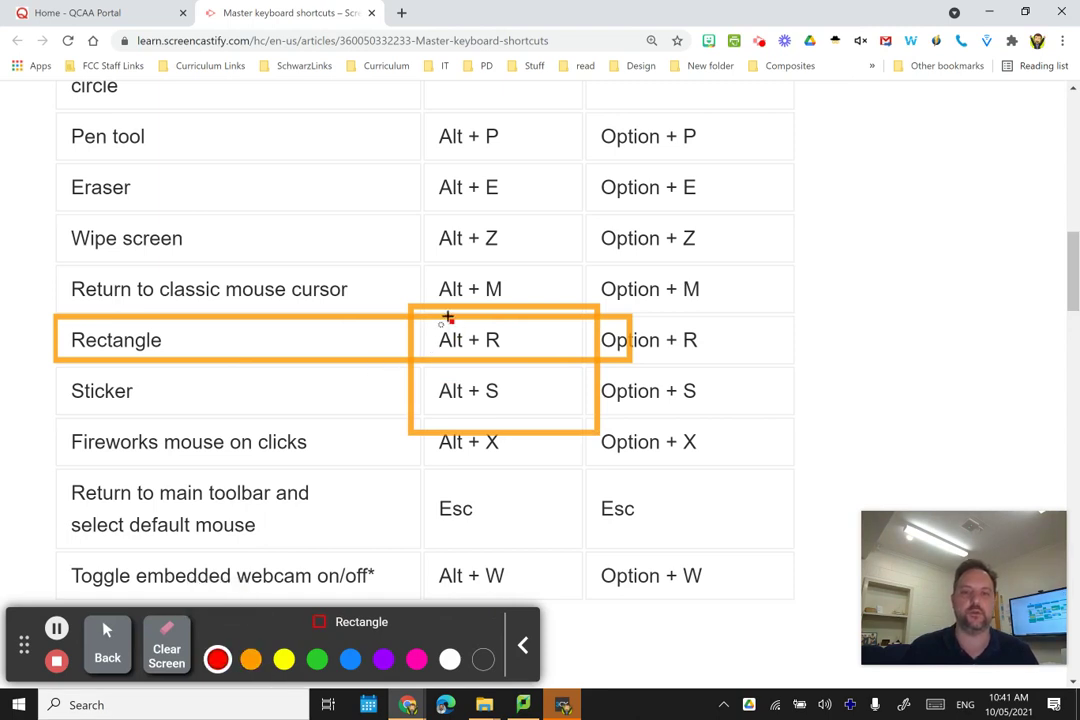
left_click_drag(425, 320, 547, 362)
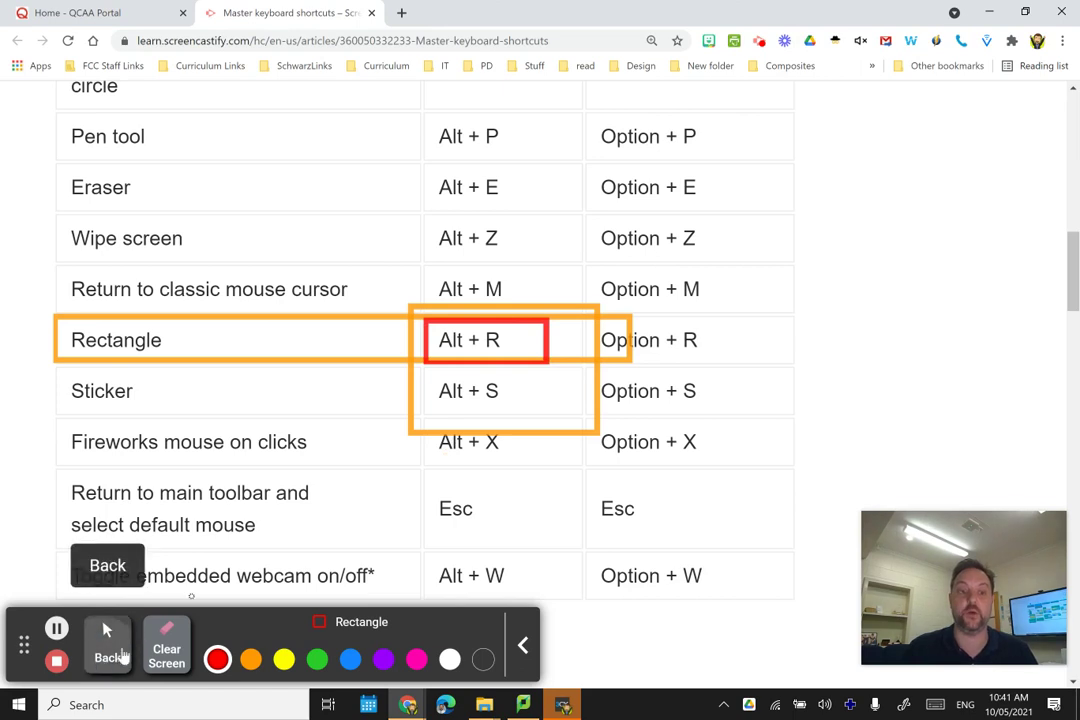
left_click(107, 638)
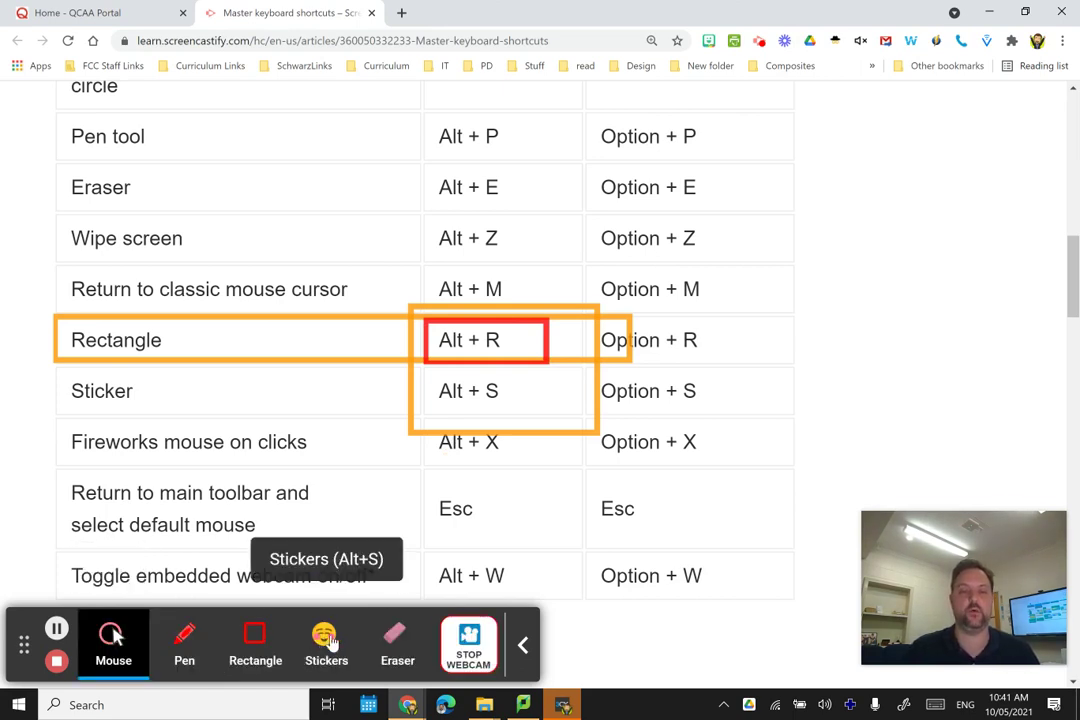
- Stamp party-popper stickers near Alt + S, the Sticker and Eraser rows, Pen tool and Option + M
key("alt+s")
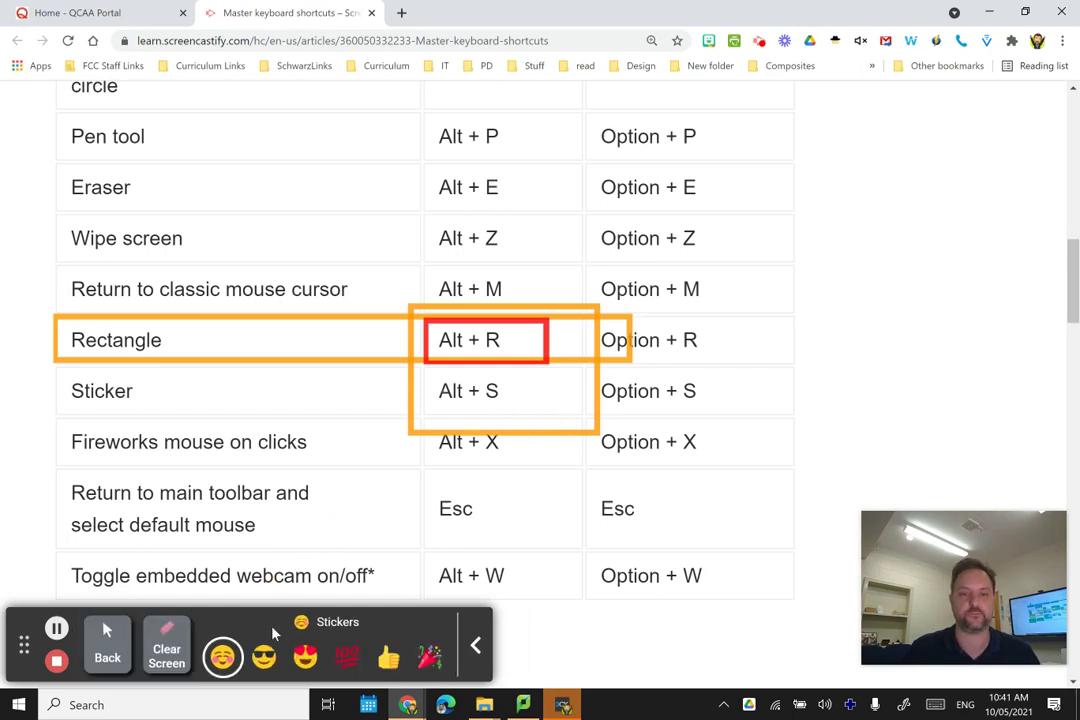
left_click(430, 656)
left_click(563, 407)
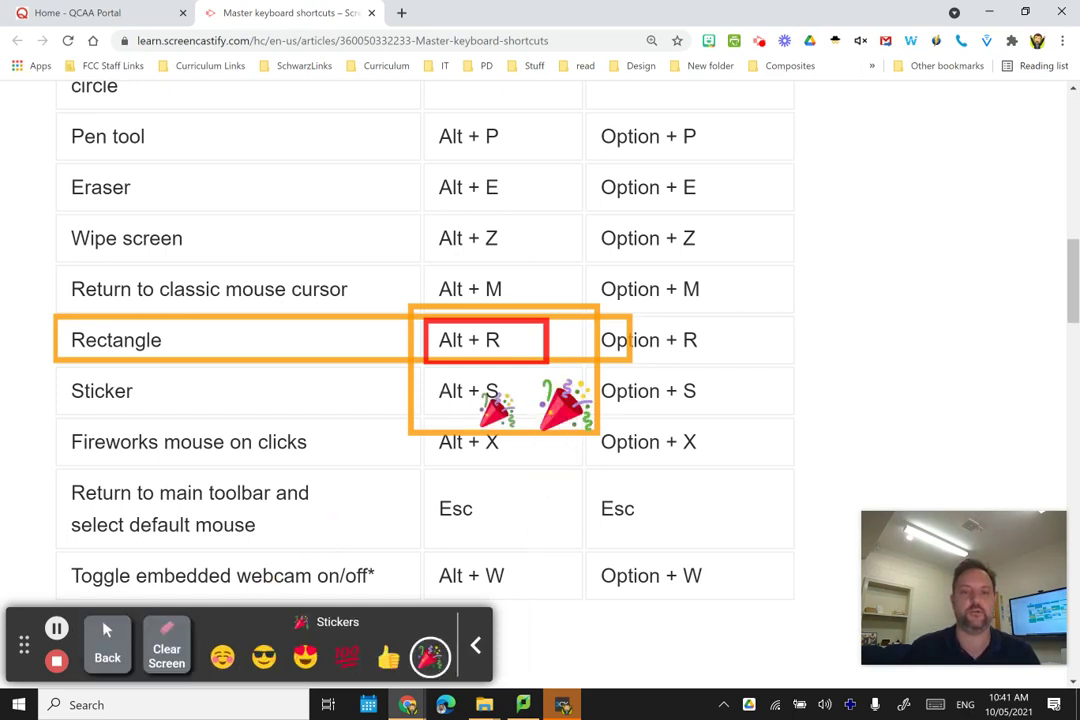
left_click(346, 397)
left_click(497, 172)
left_click(804, 148)
left_click(804, 280)
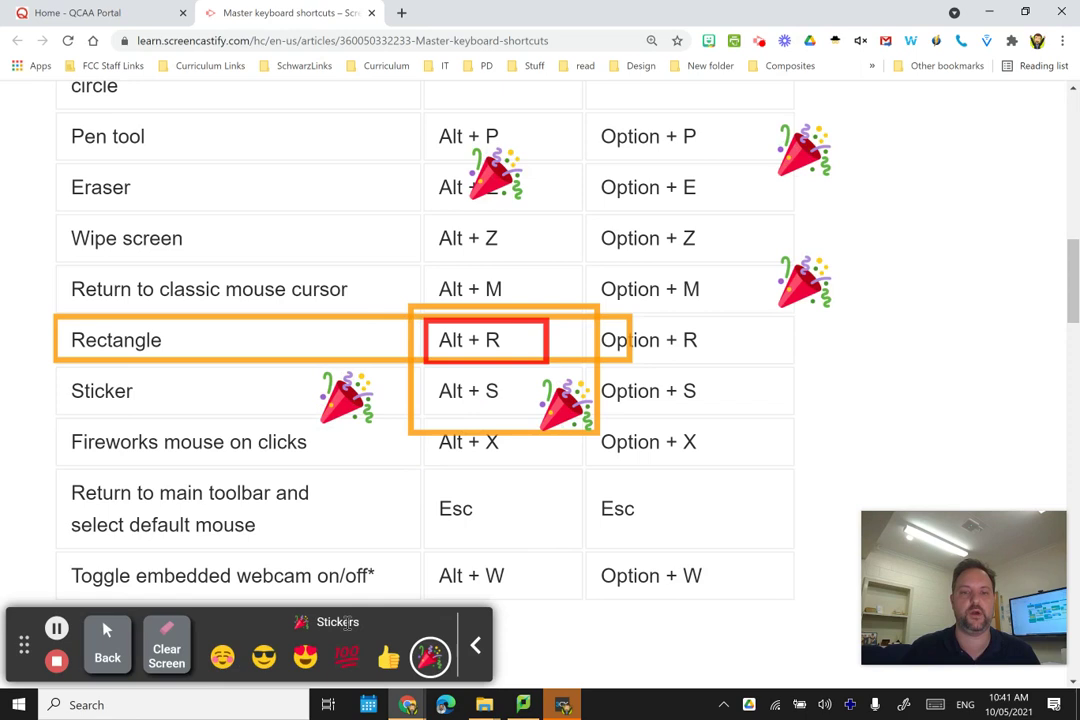
- Stamp thumbs-up stickers around Alt + X and the Esc row, plus heart-eyes near the webcam rows
left_click(388, 656)
left_click(450, 440)
left_click(352, 508)
left_click(352, 540)
left_click(622, 540)
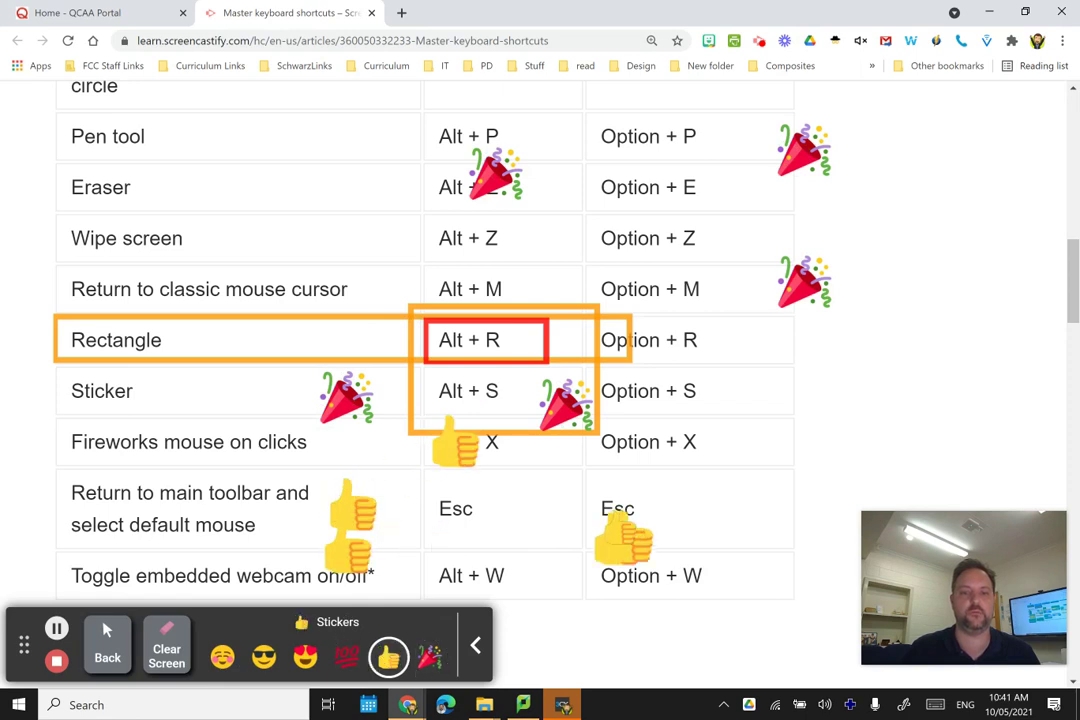
left_click(305, 656)
left_click(279, 543)
left_click(190, 562)
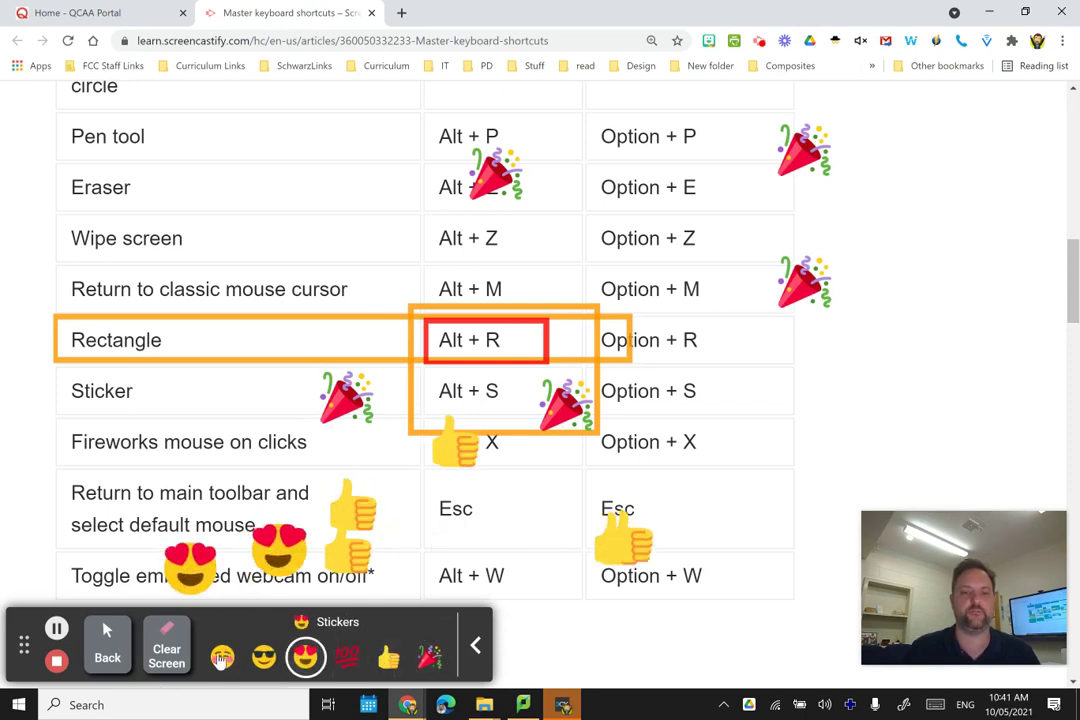
- Stamp blush faces in the Sticker row and sunglasses near Alt + X, then wipe everything with Alt+Z
left_click(220, 656)
left_click(264, 380)
left_click(303, 395)
left_click(264, 656)
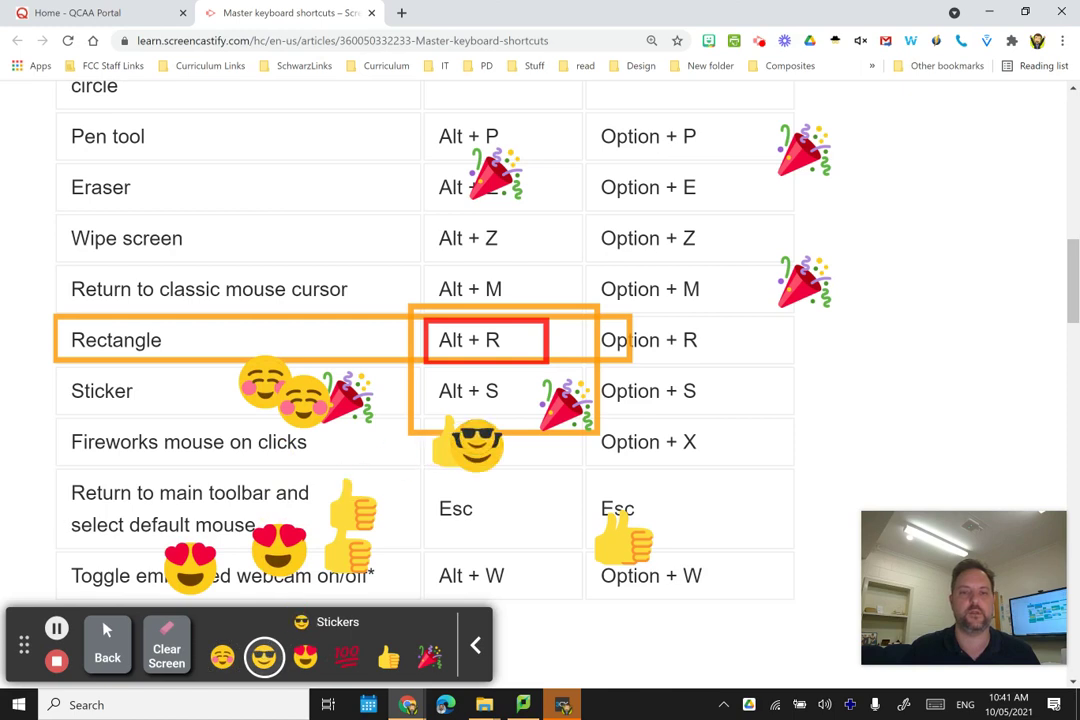
left_click(475, 446)
left_click(520, 433)
left_click(610, 426)
left_click(647, 408)
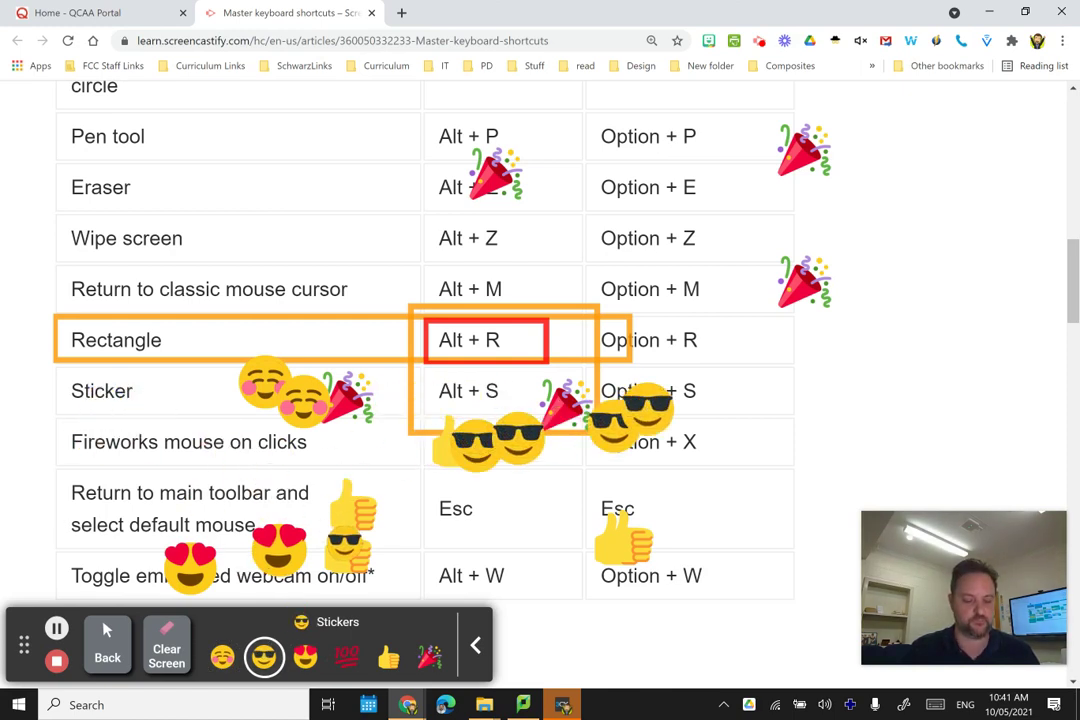
key("alt+z")
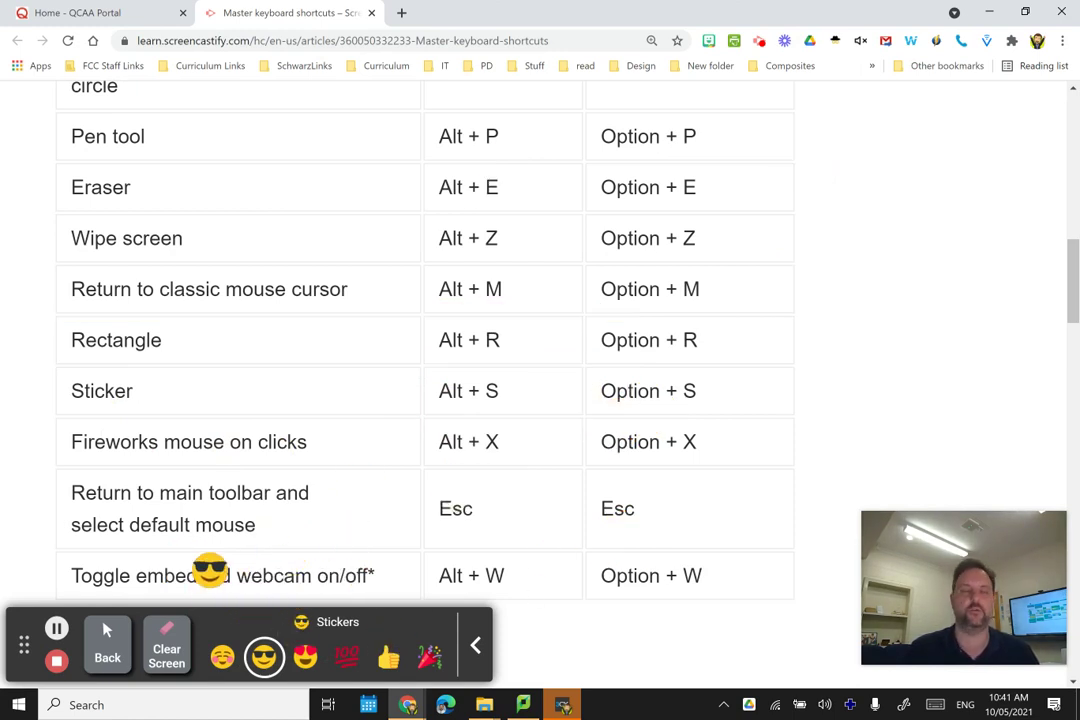
left_click(108, 648)
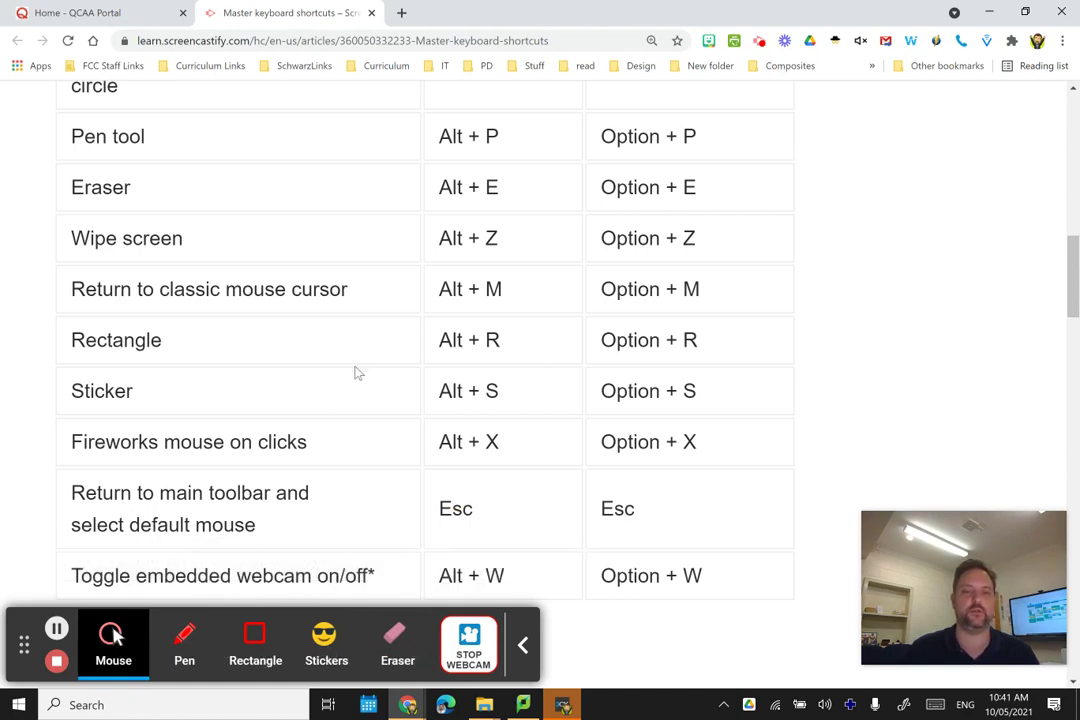
- Enable Fireworks with Alt+X and set off bursts near Alt + X, the Esc row and the table's right edge
scroll(318, 416, "down", 1)
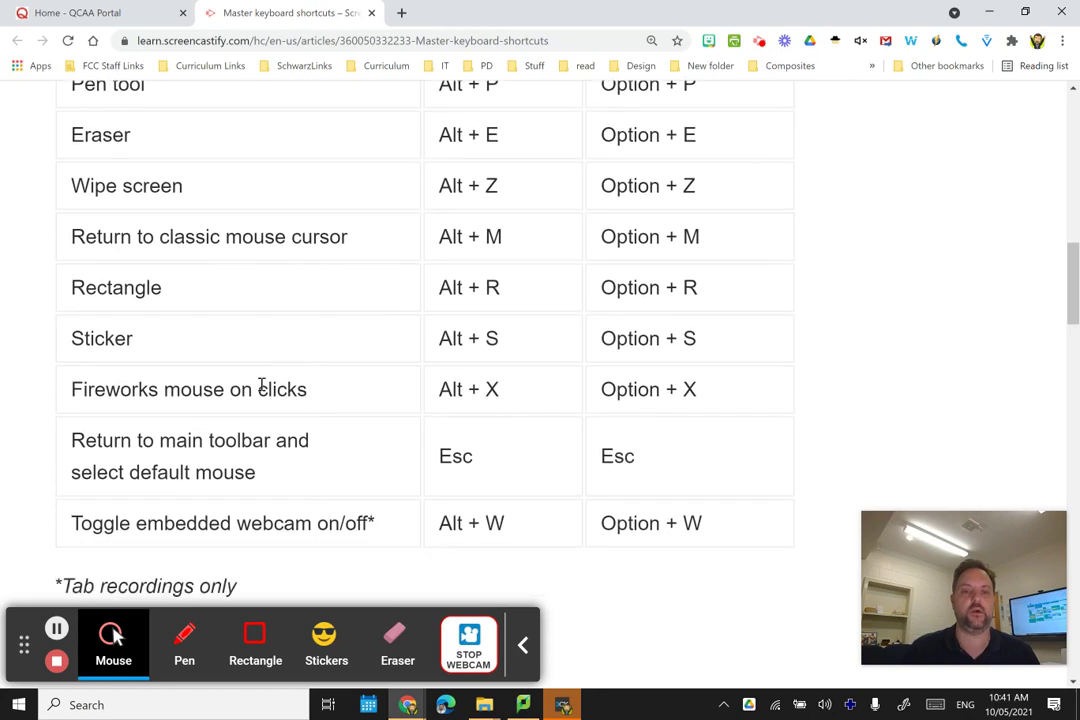
key("alt+x")
left_click(412, 372)
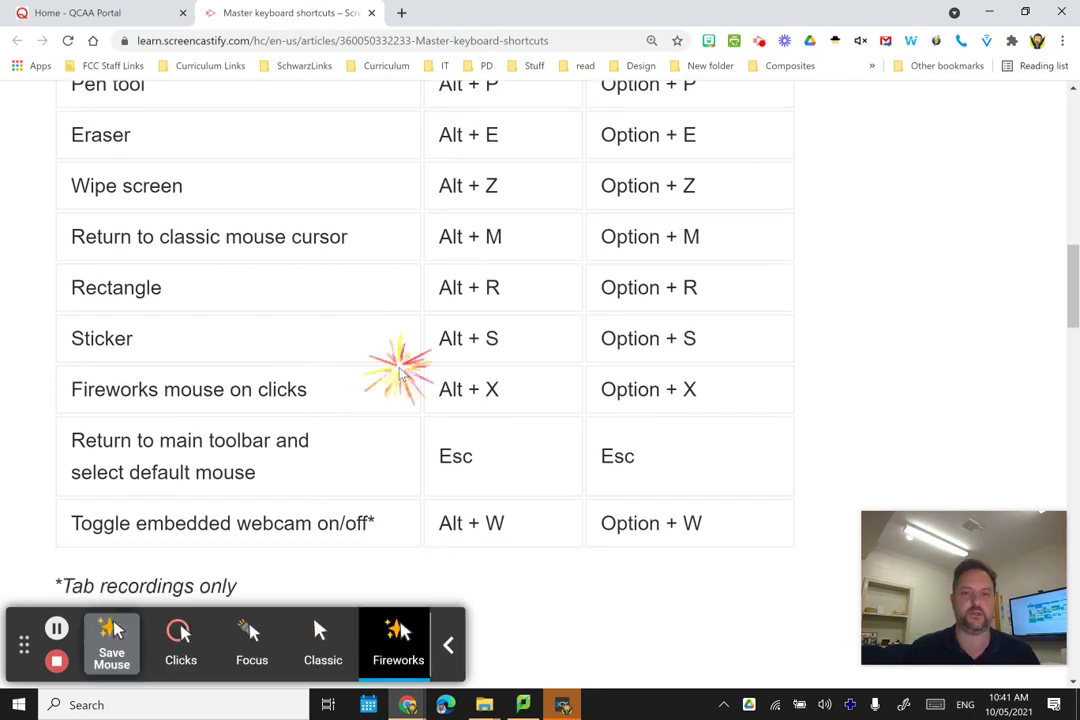
left_click(620, 420)
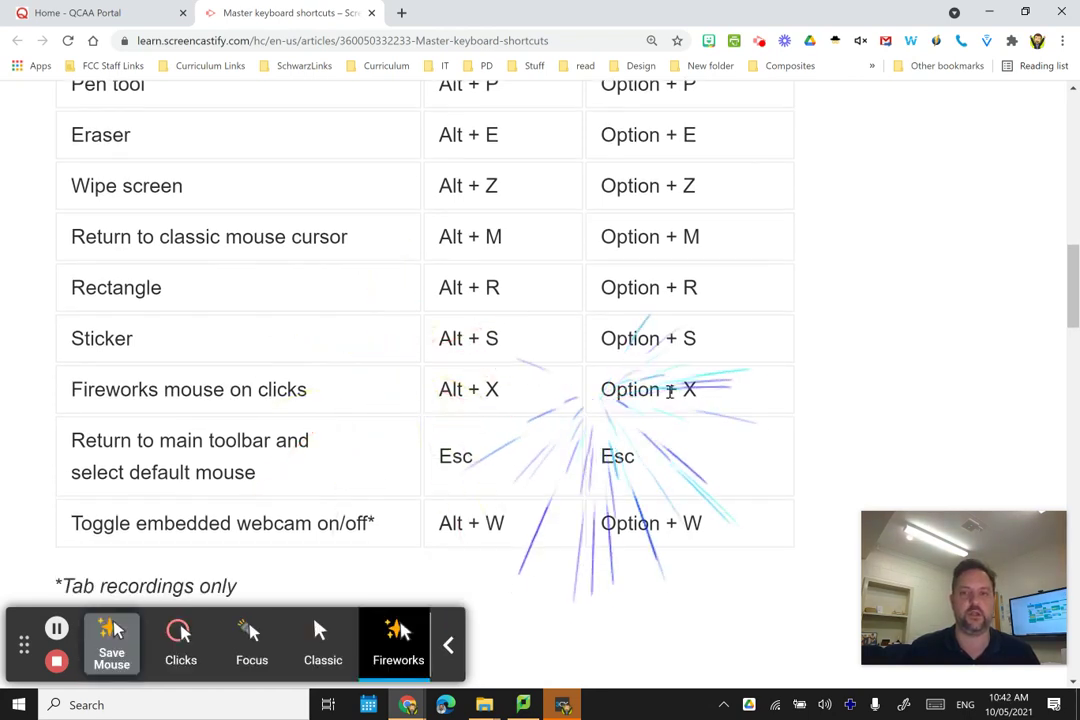
left_click(830, 330)
left_click(243, 425)
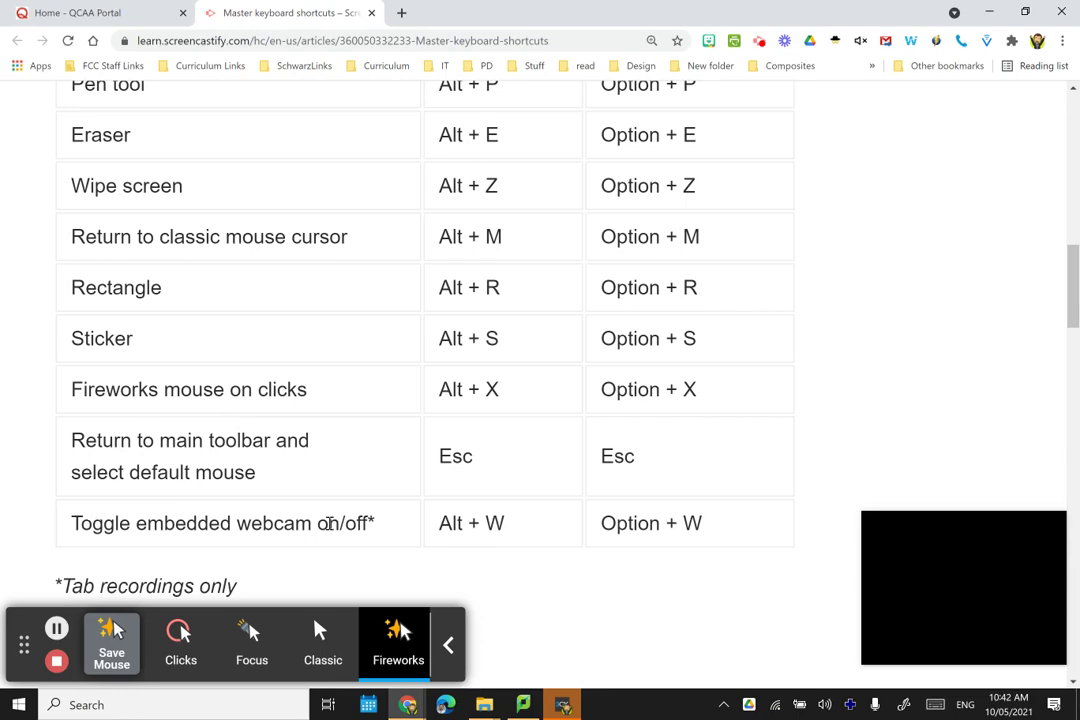
- Scroll back to the top of the shortcut table and toggle the annotation toolbar with Alt+T
scroll(480, 340, "up", 5)
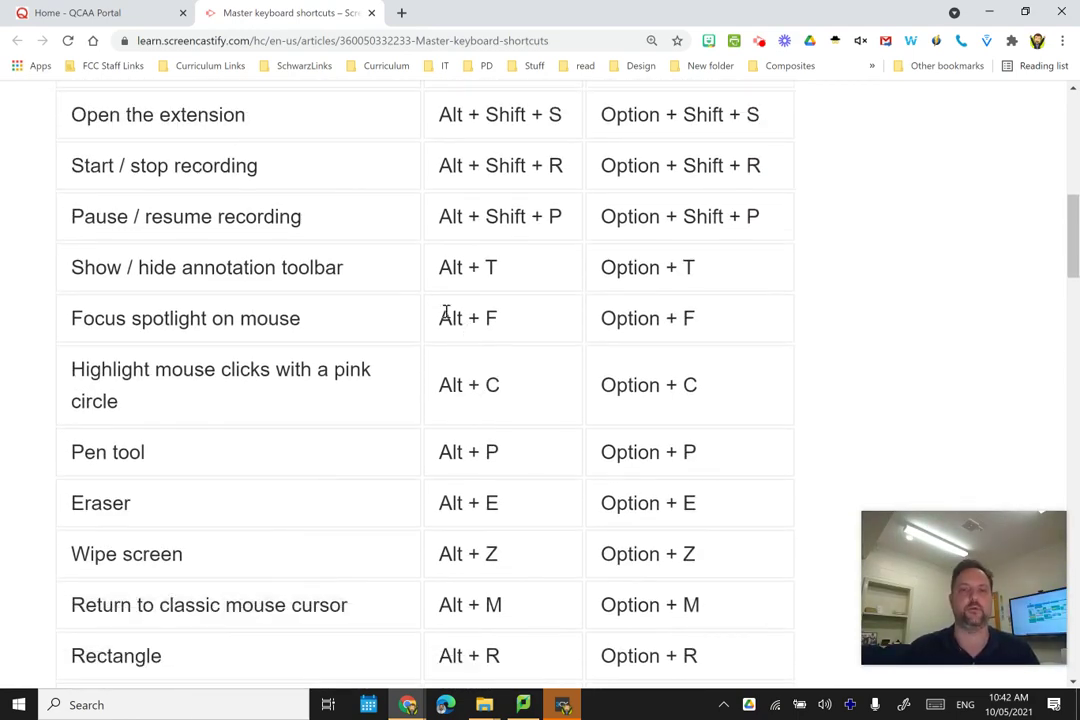
scroll(450, 320, "up", 7)
scroll(441, 316, "down", 5)
scroll(445, 315, "down", 1)
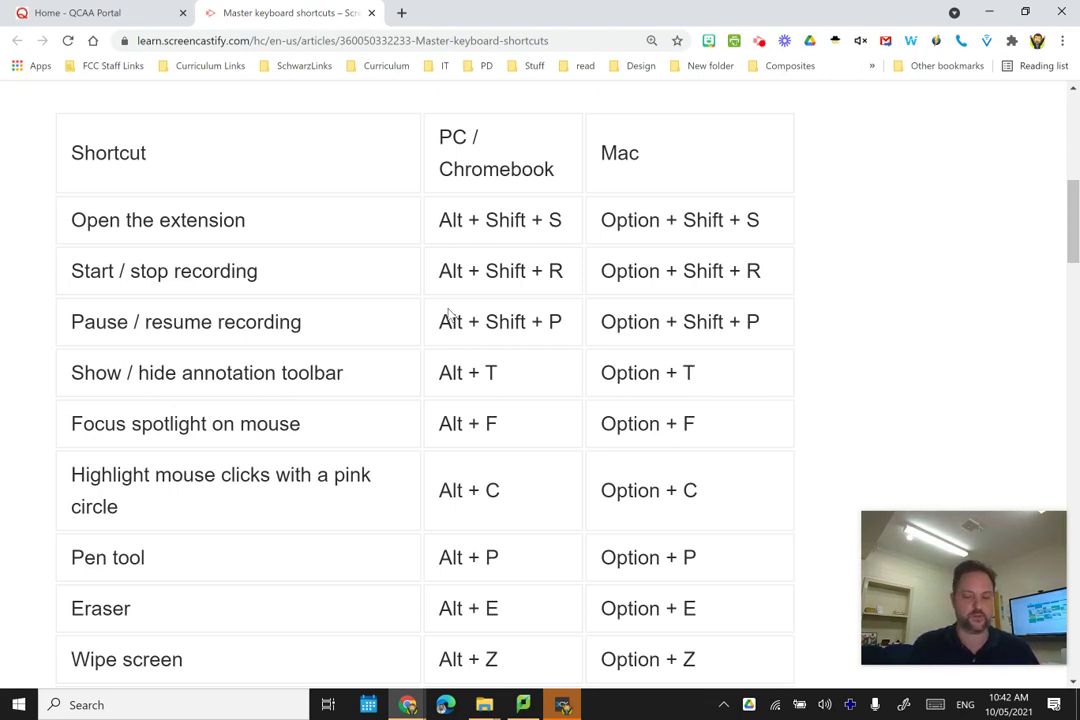
key("alt+t")
key("alt+t")
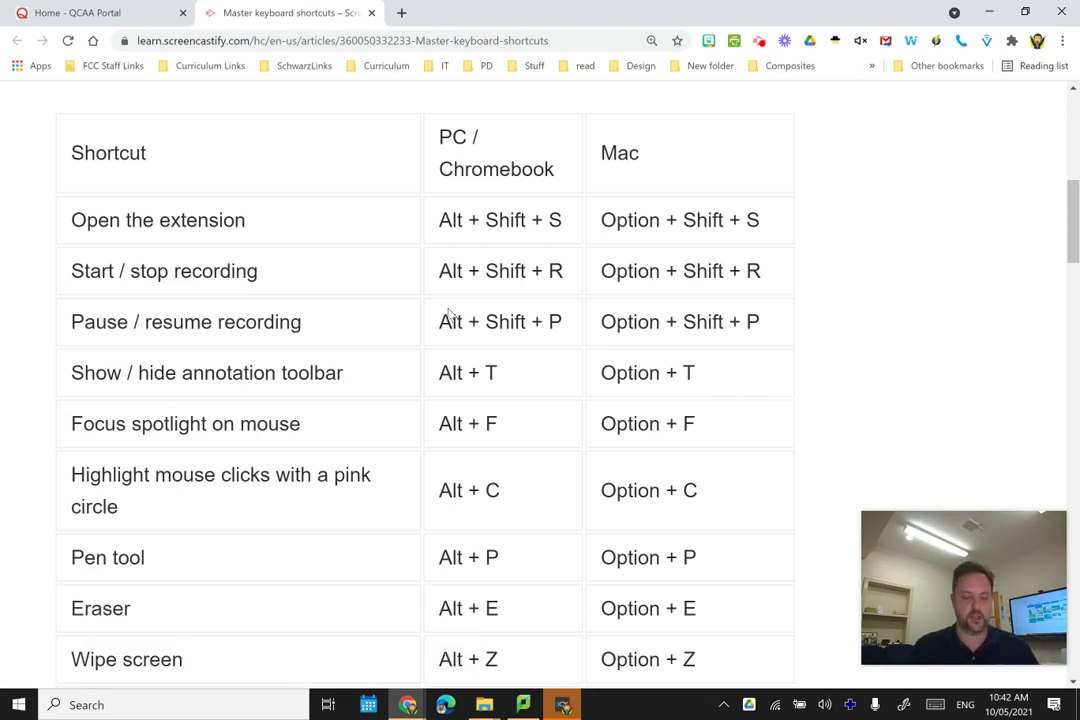